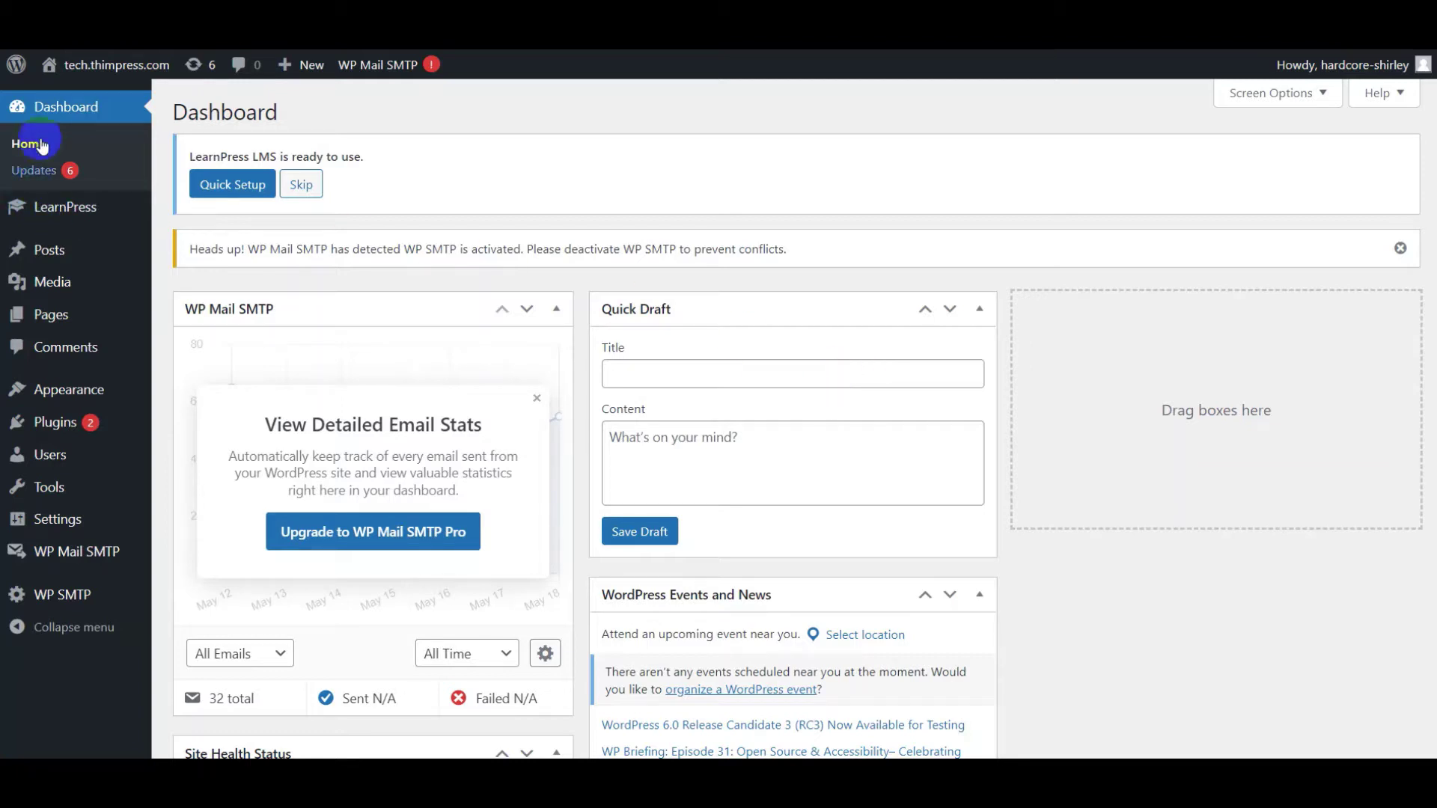
Open the LearnPress Lessons list, which currently shows no lessons
mouse_move(97, 223)
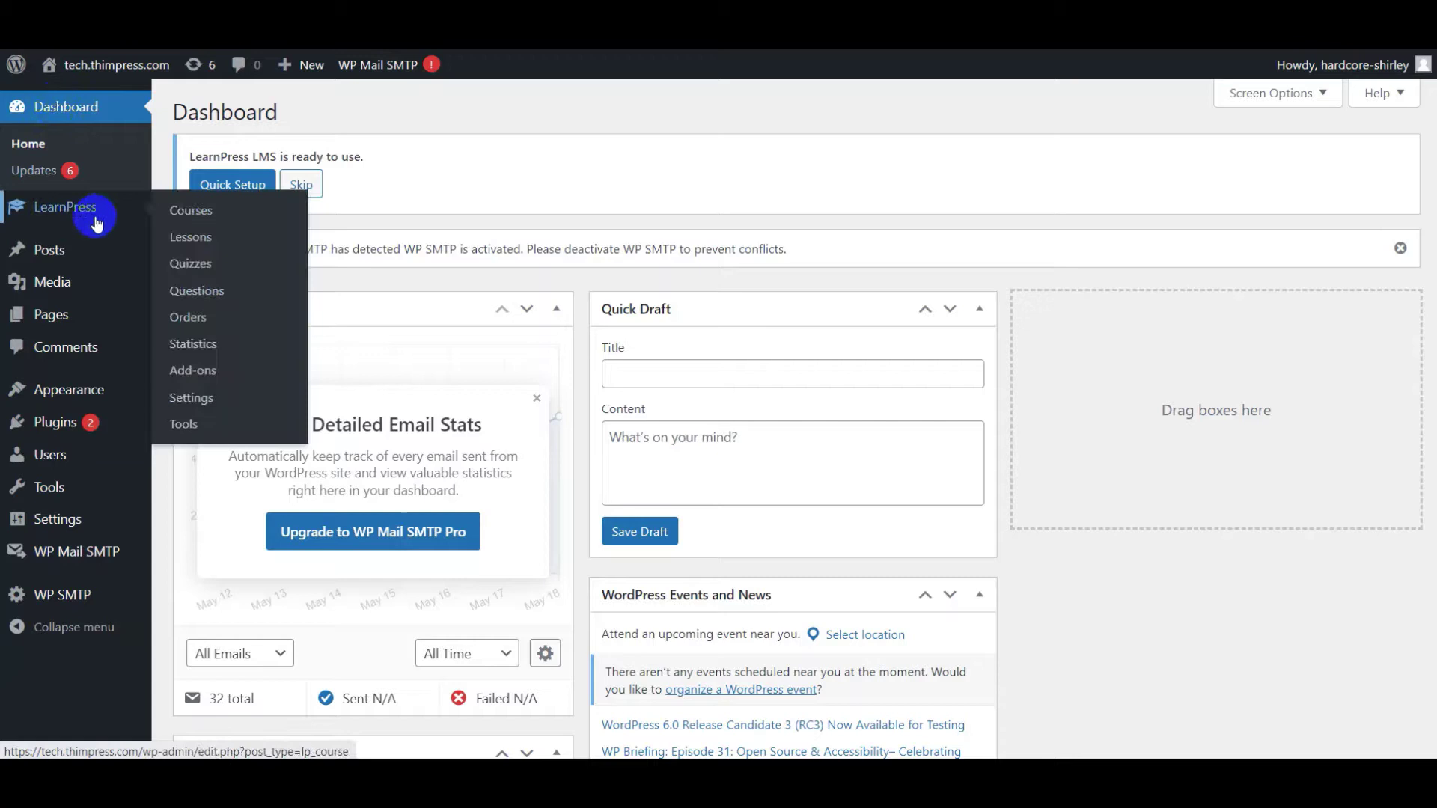
left_click(218, 240)
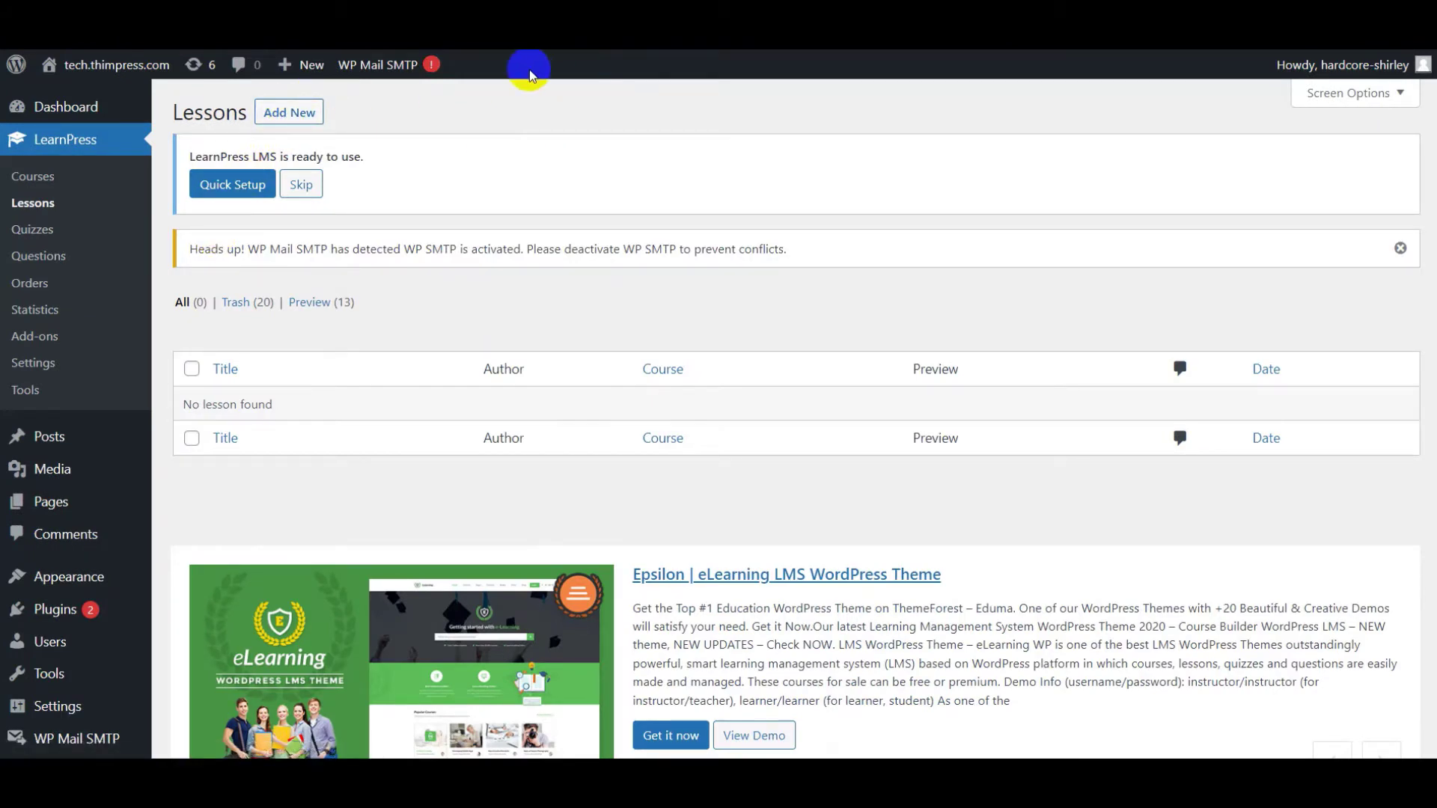
mouse_move(300, 65)
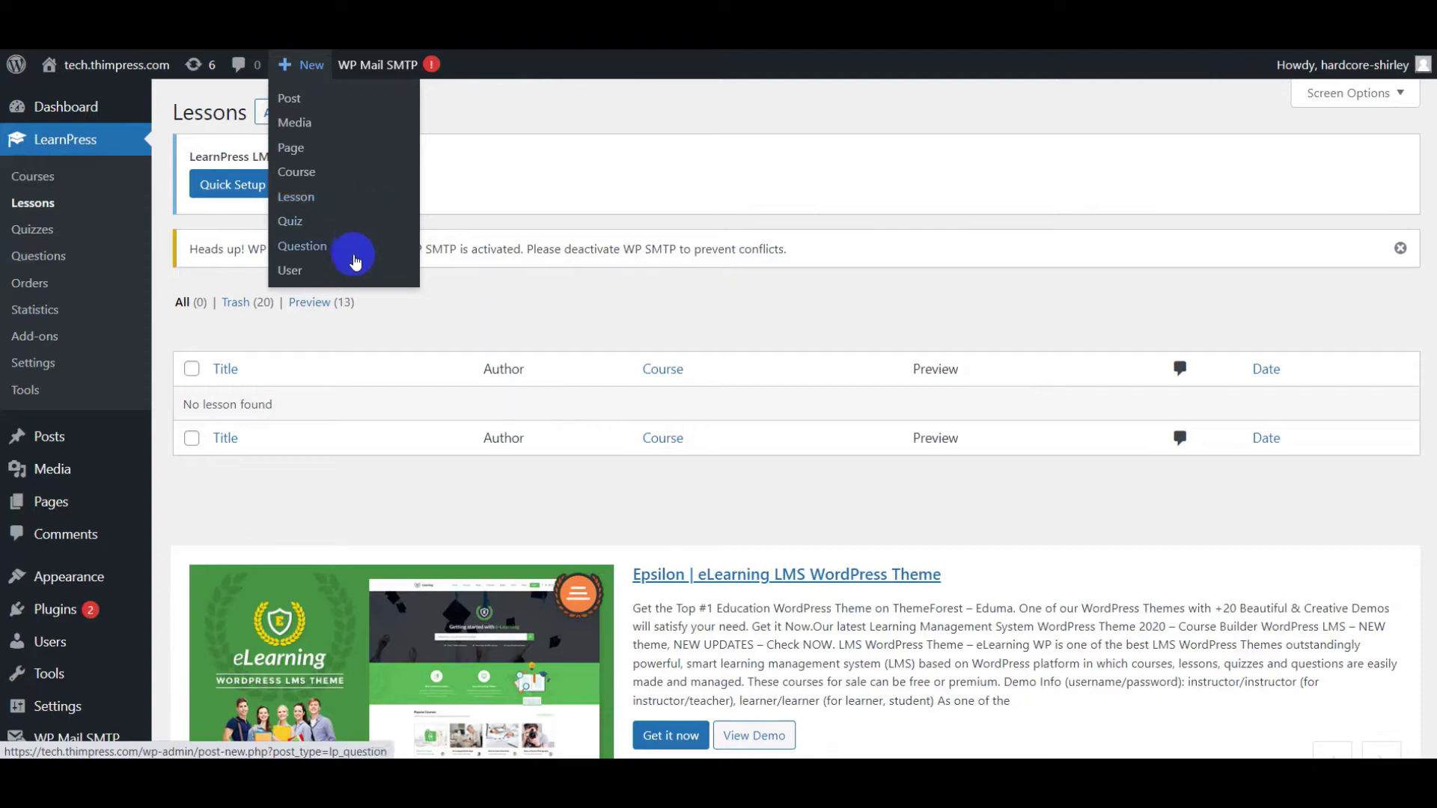
Start a new lesson and tick Preview in its Lesson Settings
left_click(350, 203)
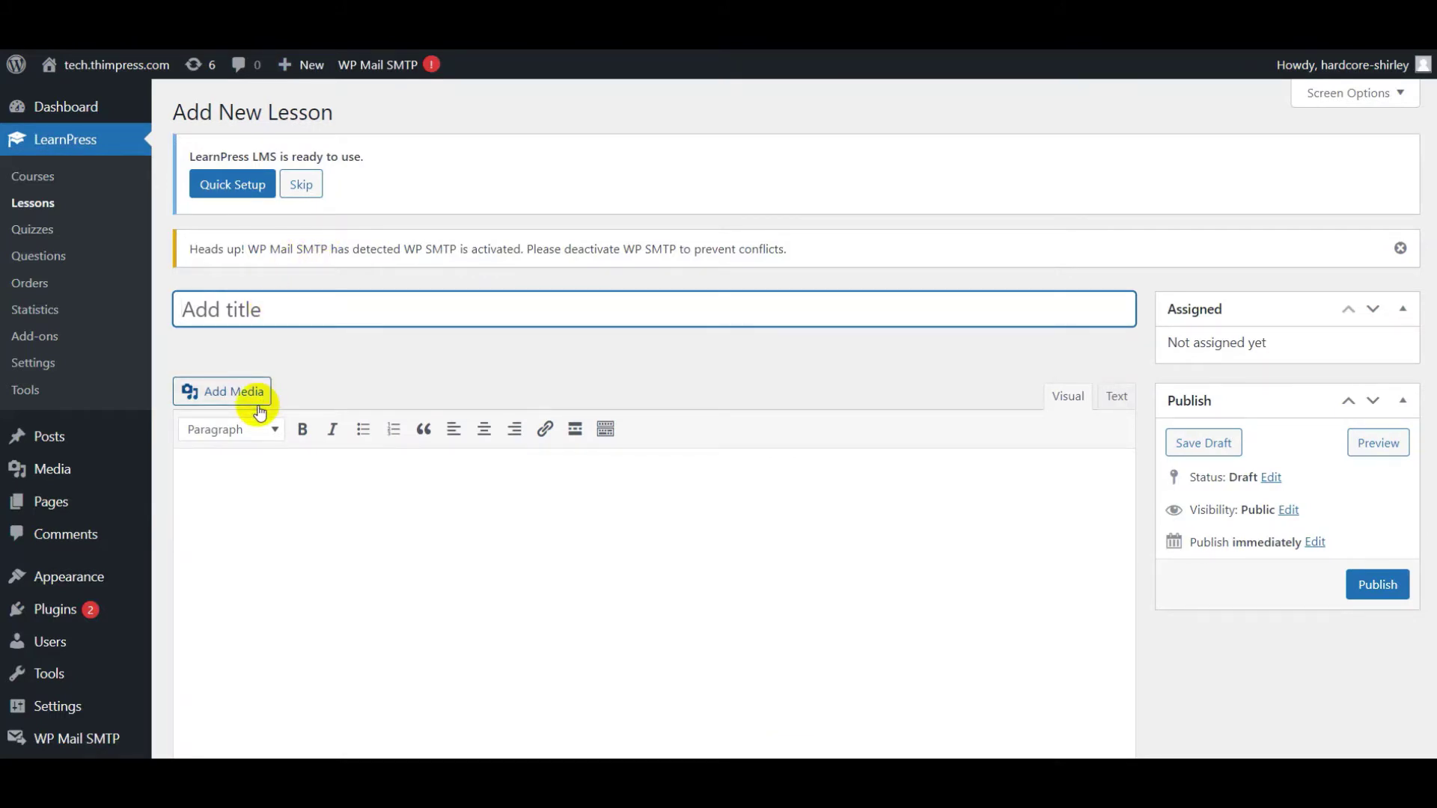
left_click(261, 496)
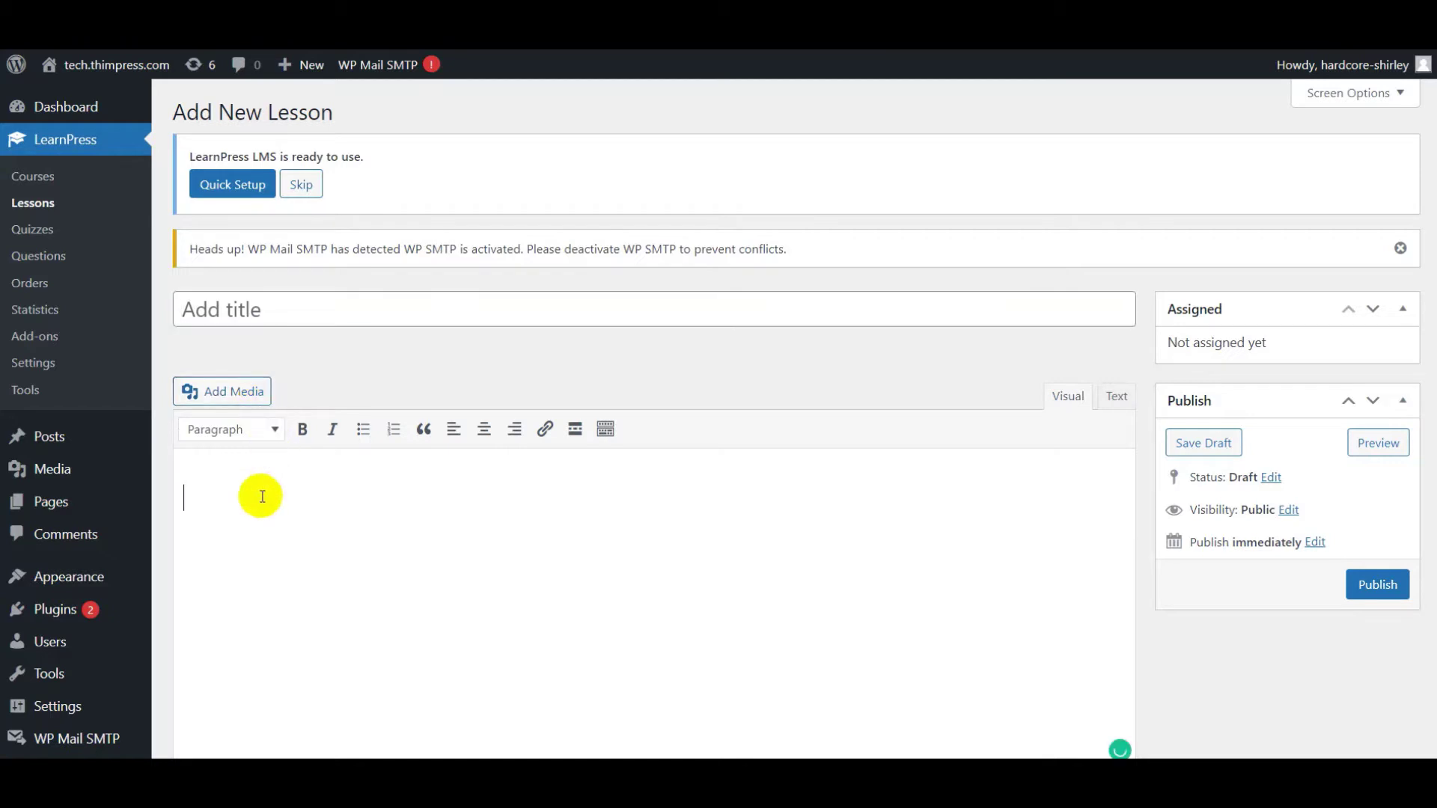
scroll(261, 497, "down", 5)
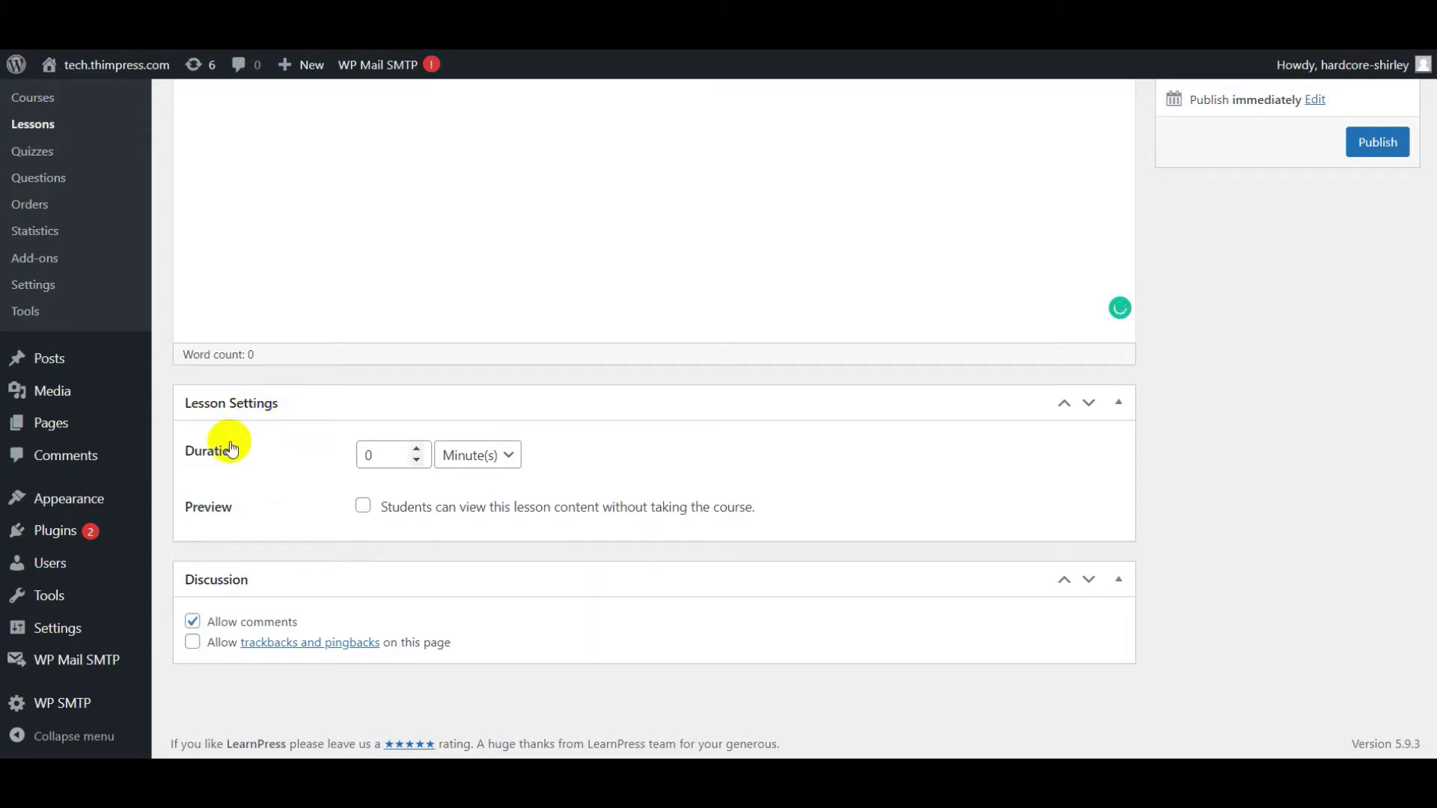
left_click(225, 511)
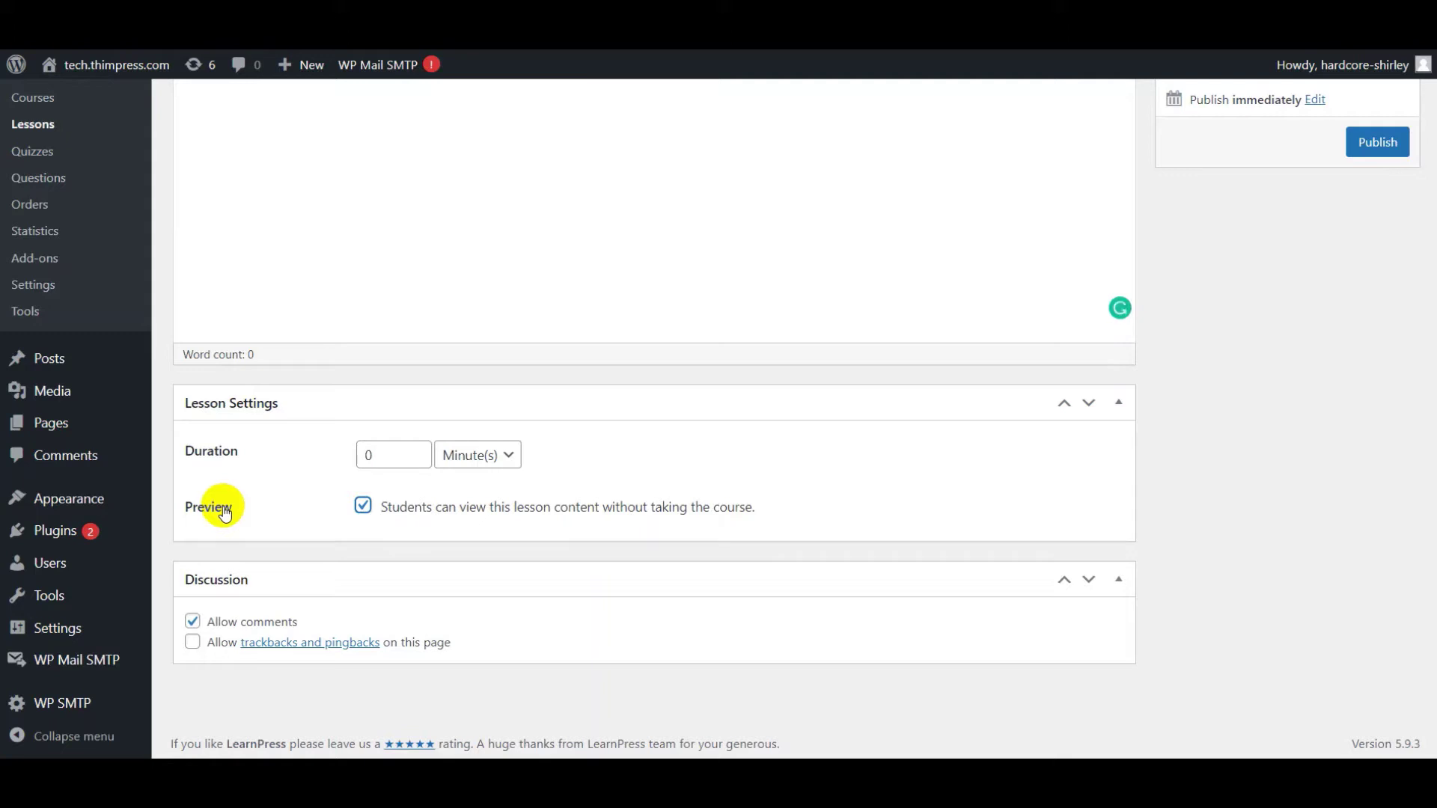
scroll(770, 483, "up", 6)
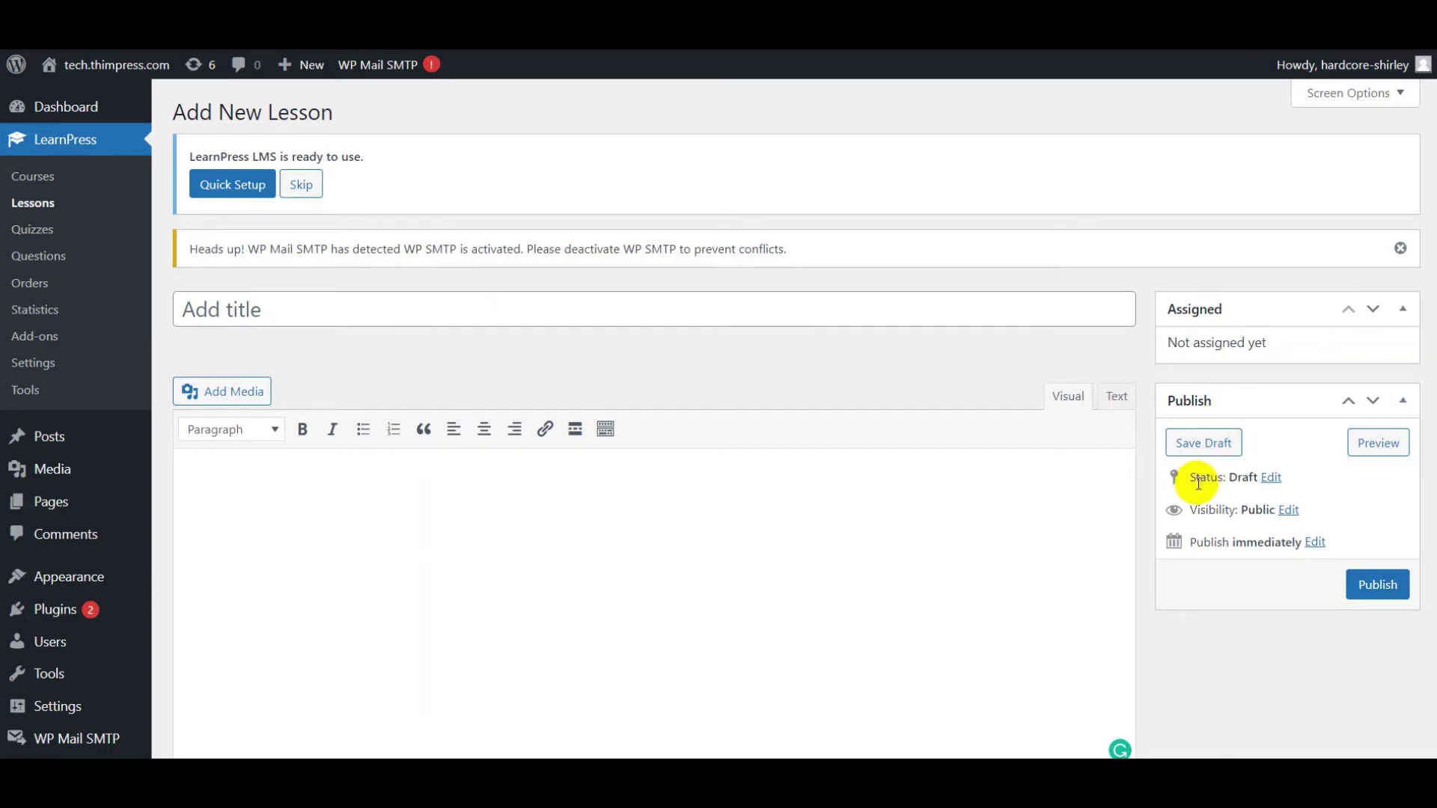
Publish the lesson and start a blank new quiz from LearnPress > Quizzes
left_click(1378, 583)
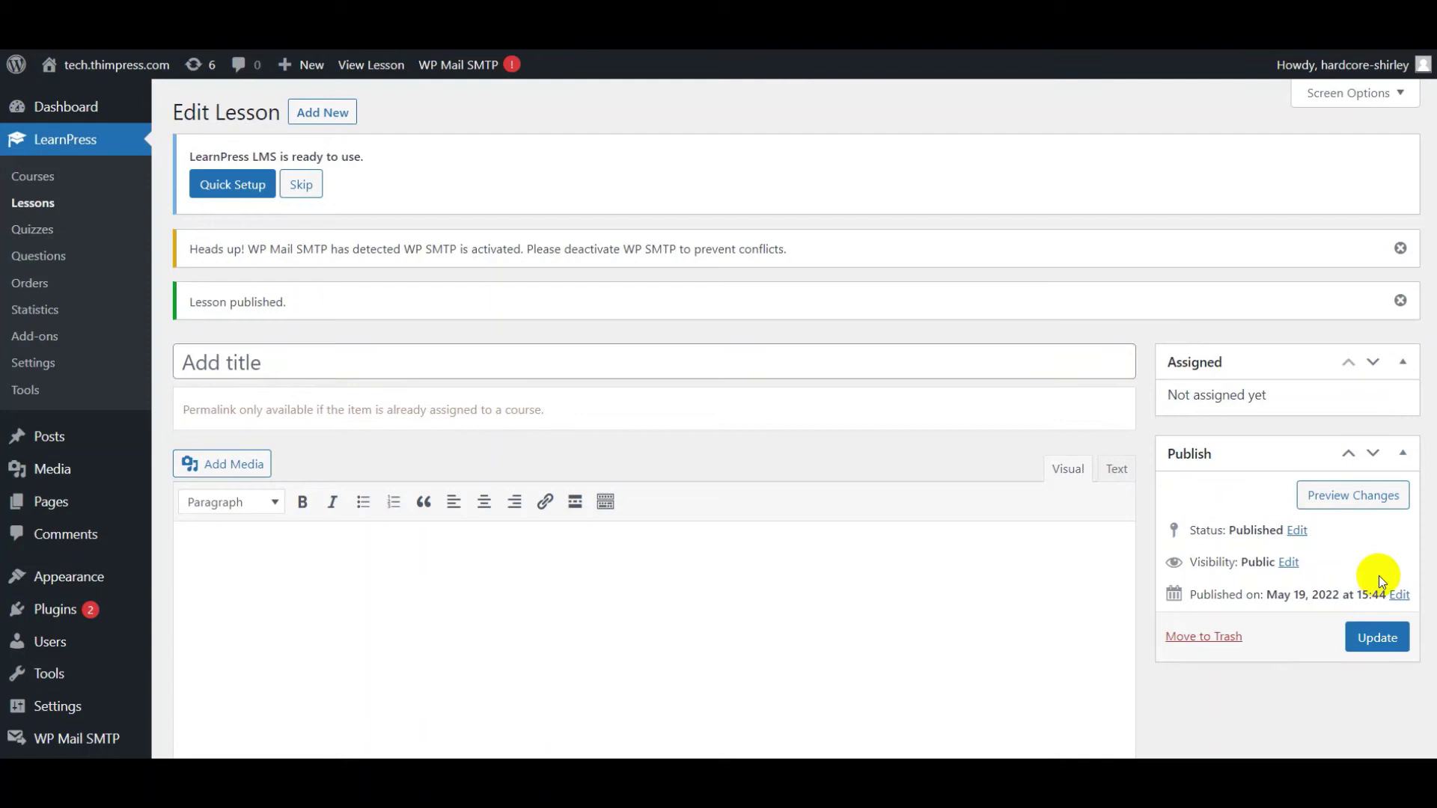
left_click(108, 152)
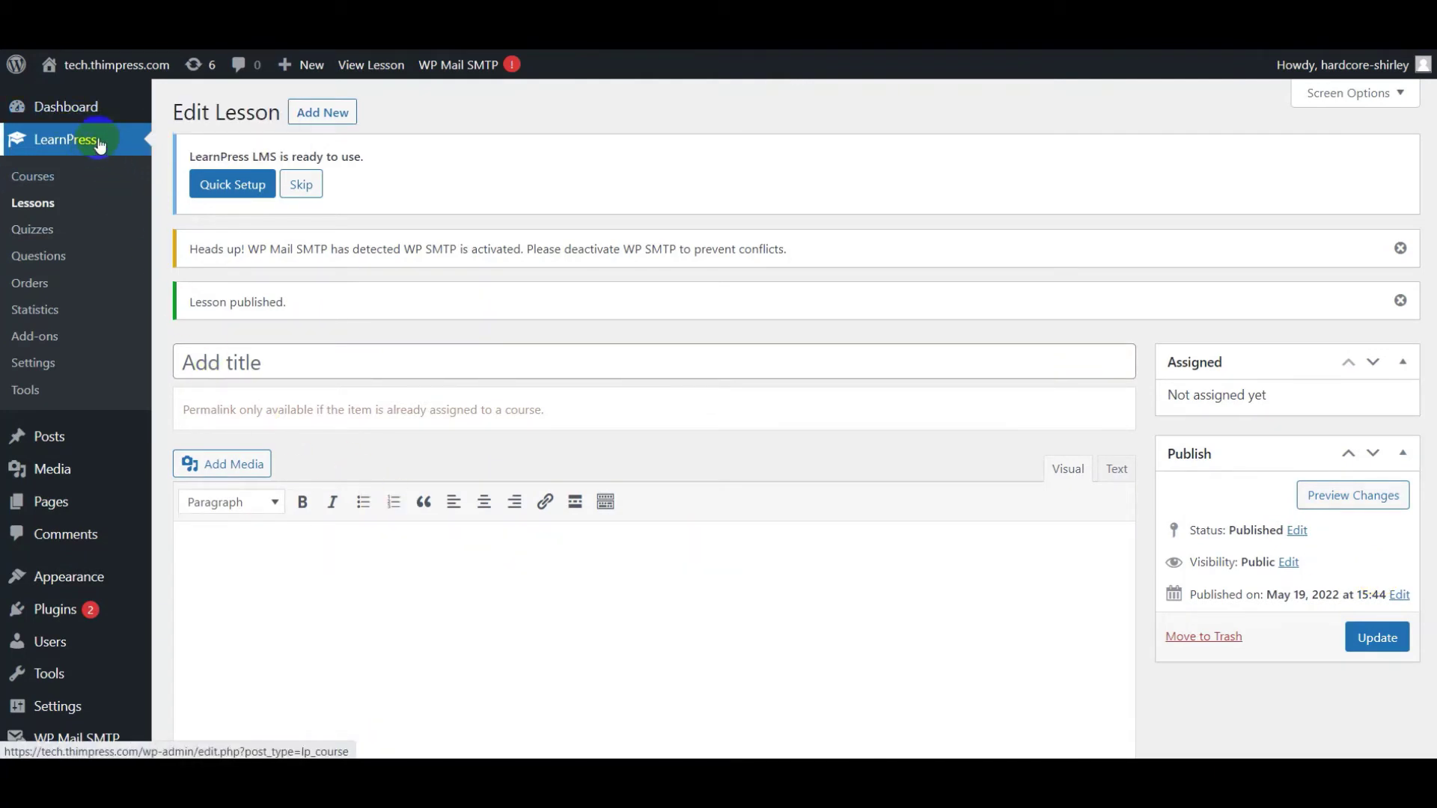
left_click(51, 241)
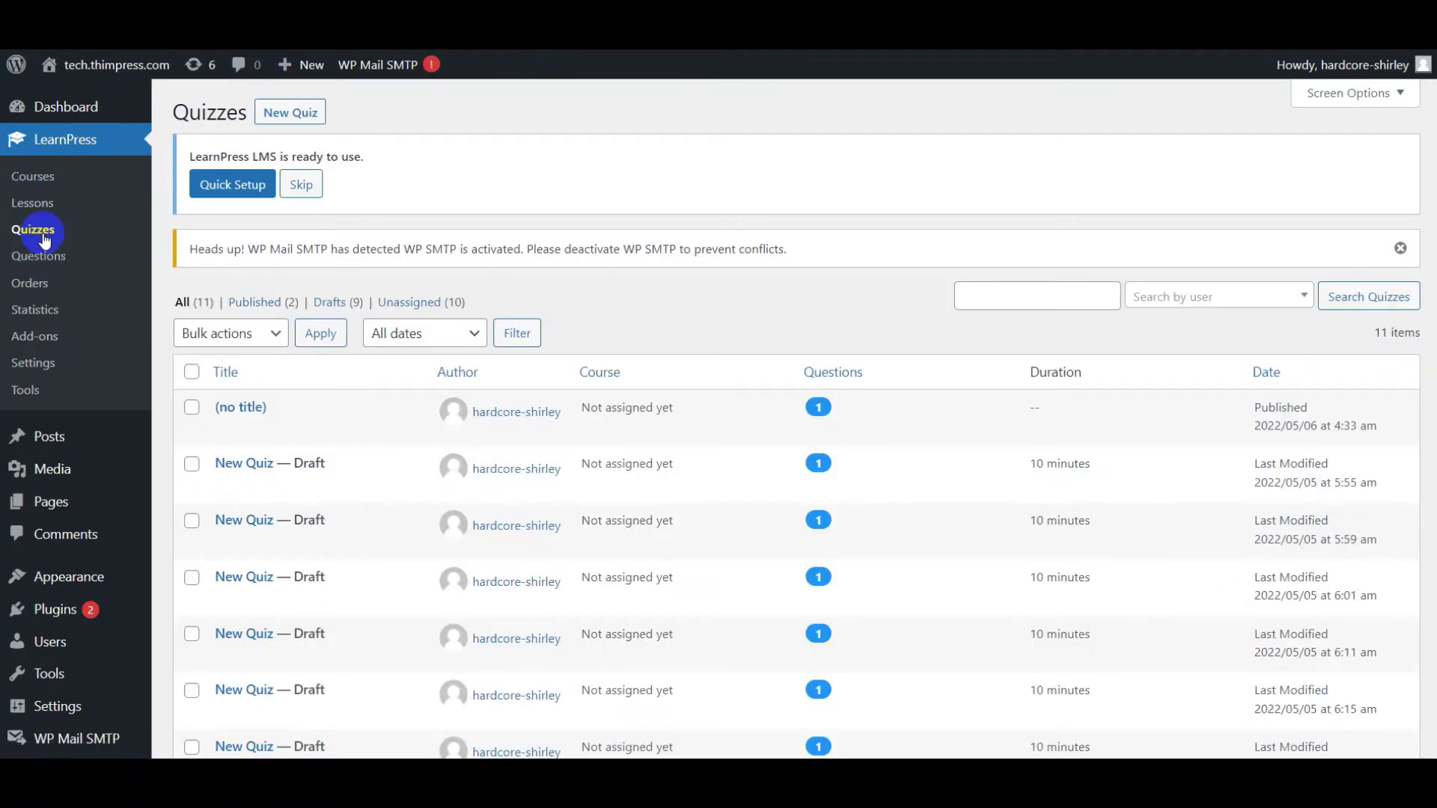
left_click(274, 123)
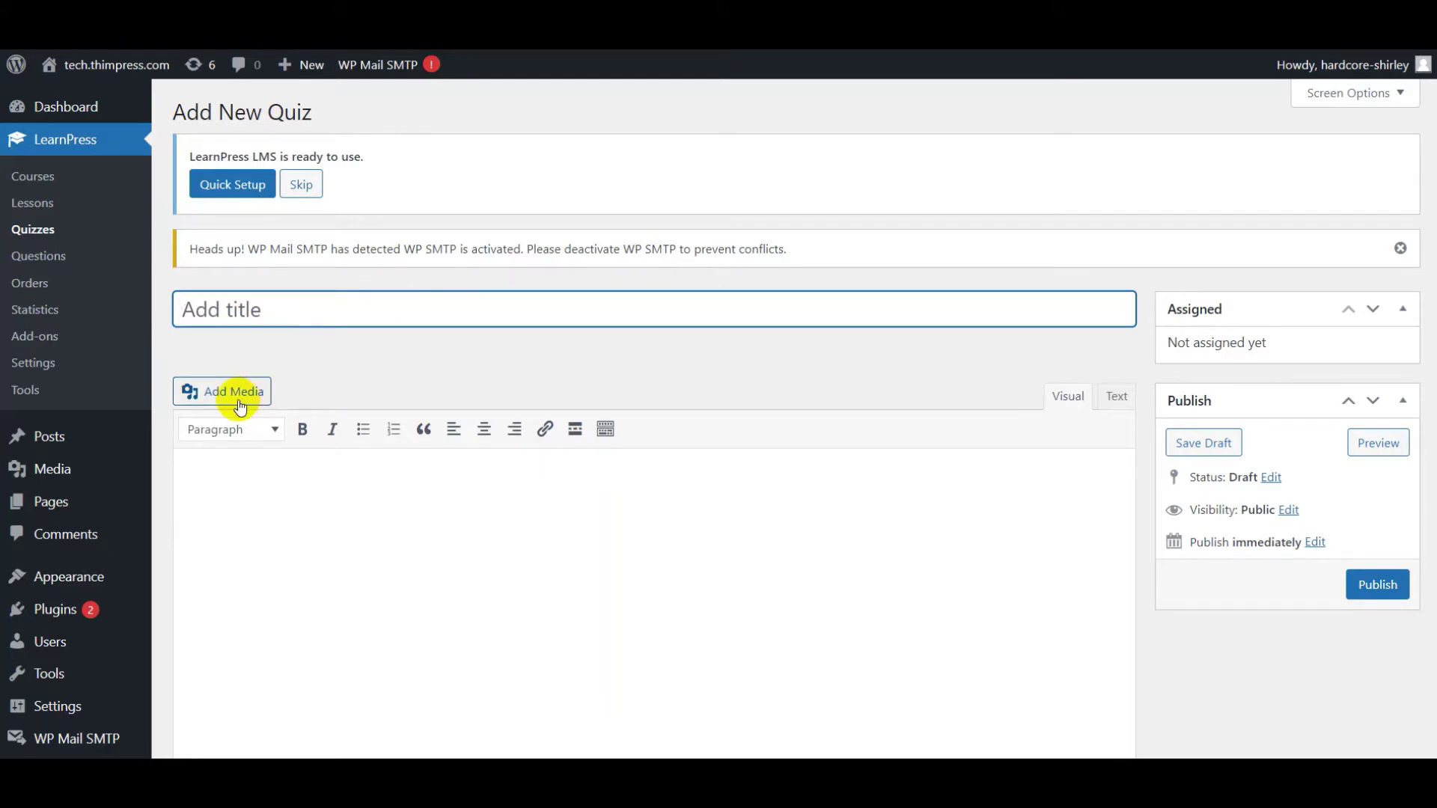
Add a new question titled 'aaa' to the quiz, without adding existing question #186
left_click(438, 524)
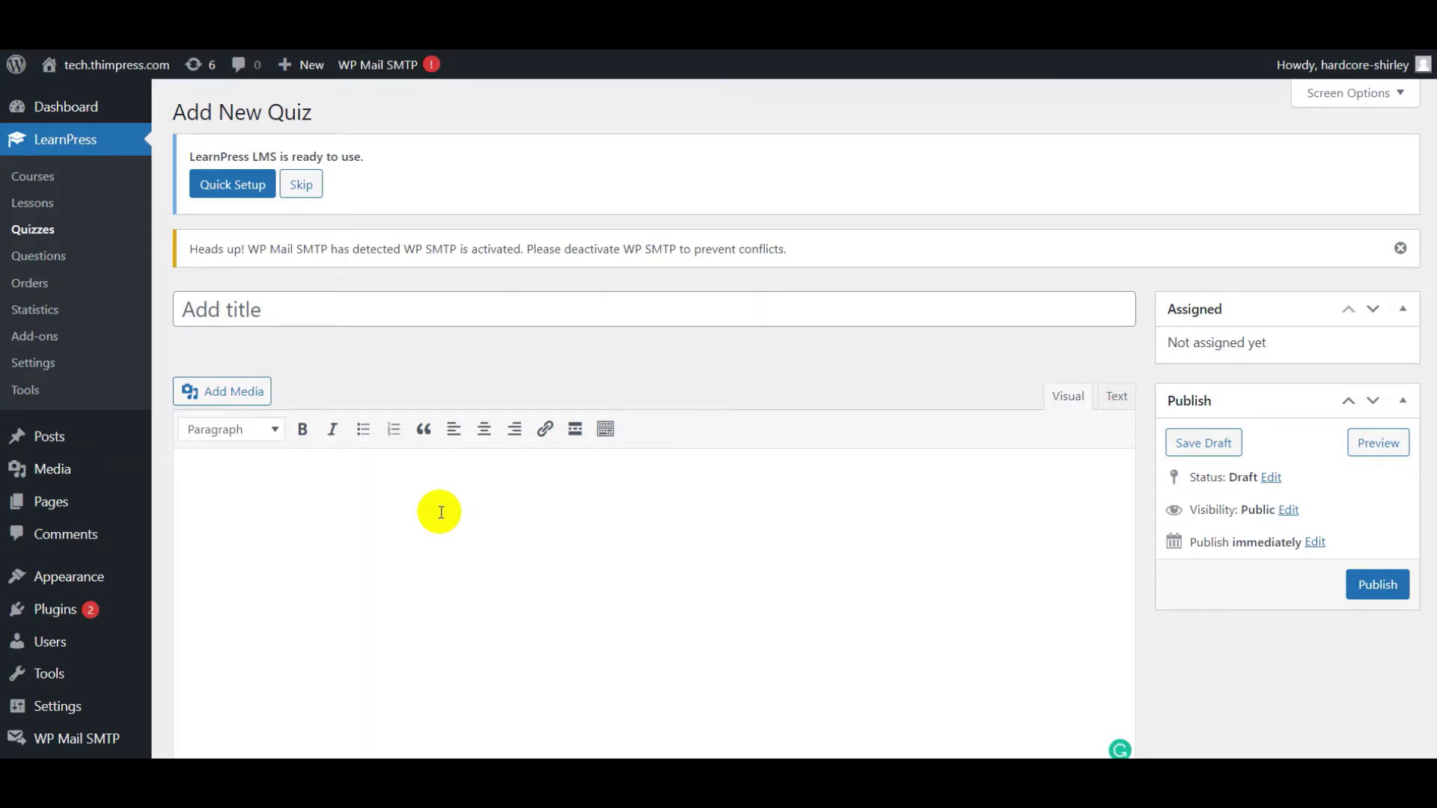
scroll(440, 512, "down", 10)
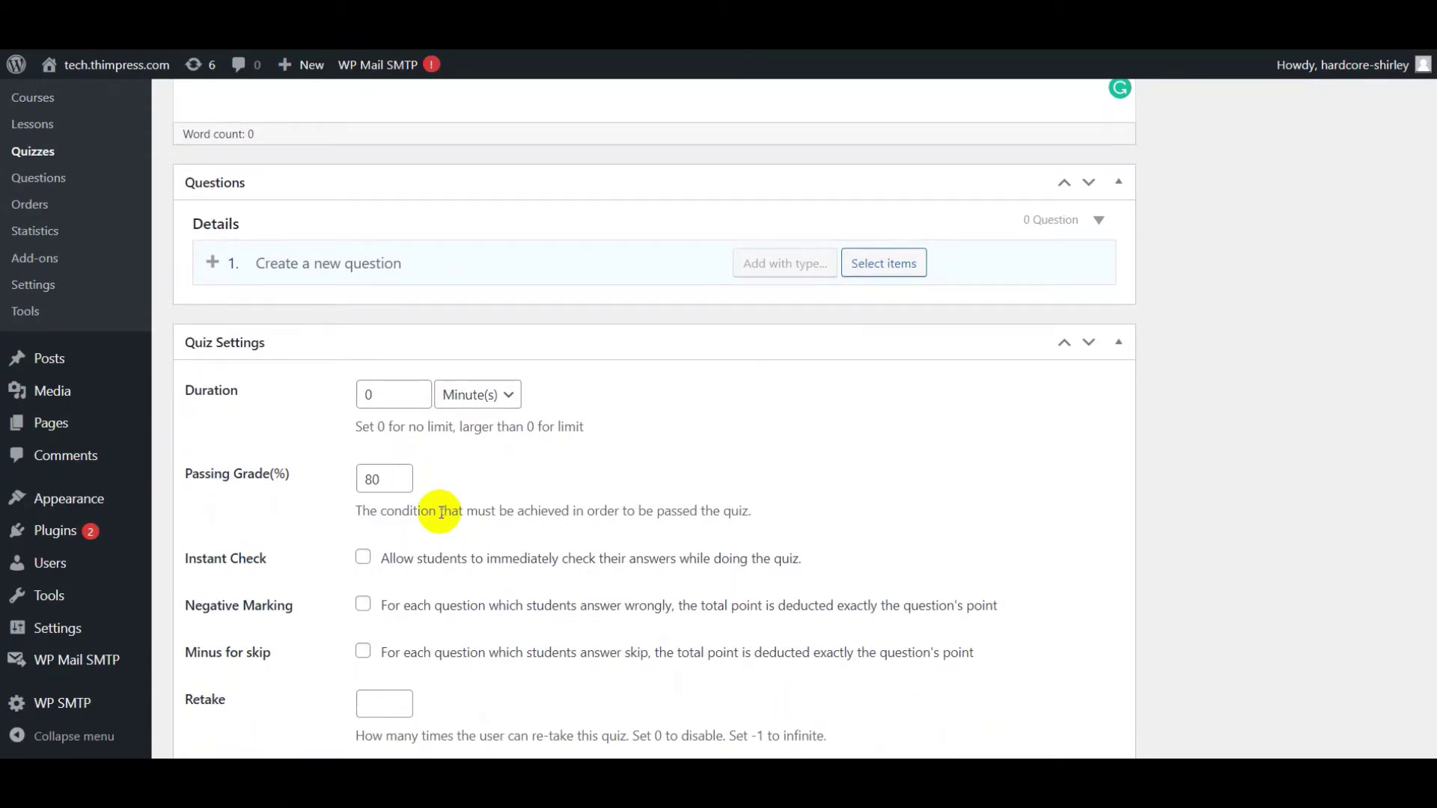
left_click(397, 259)
type("aaa")
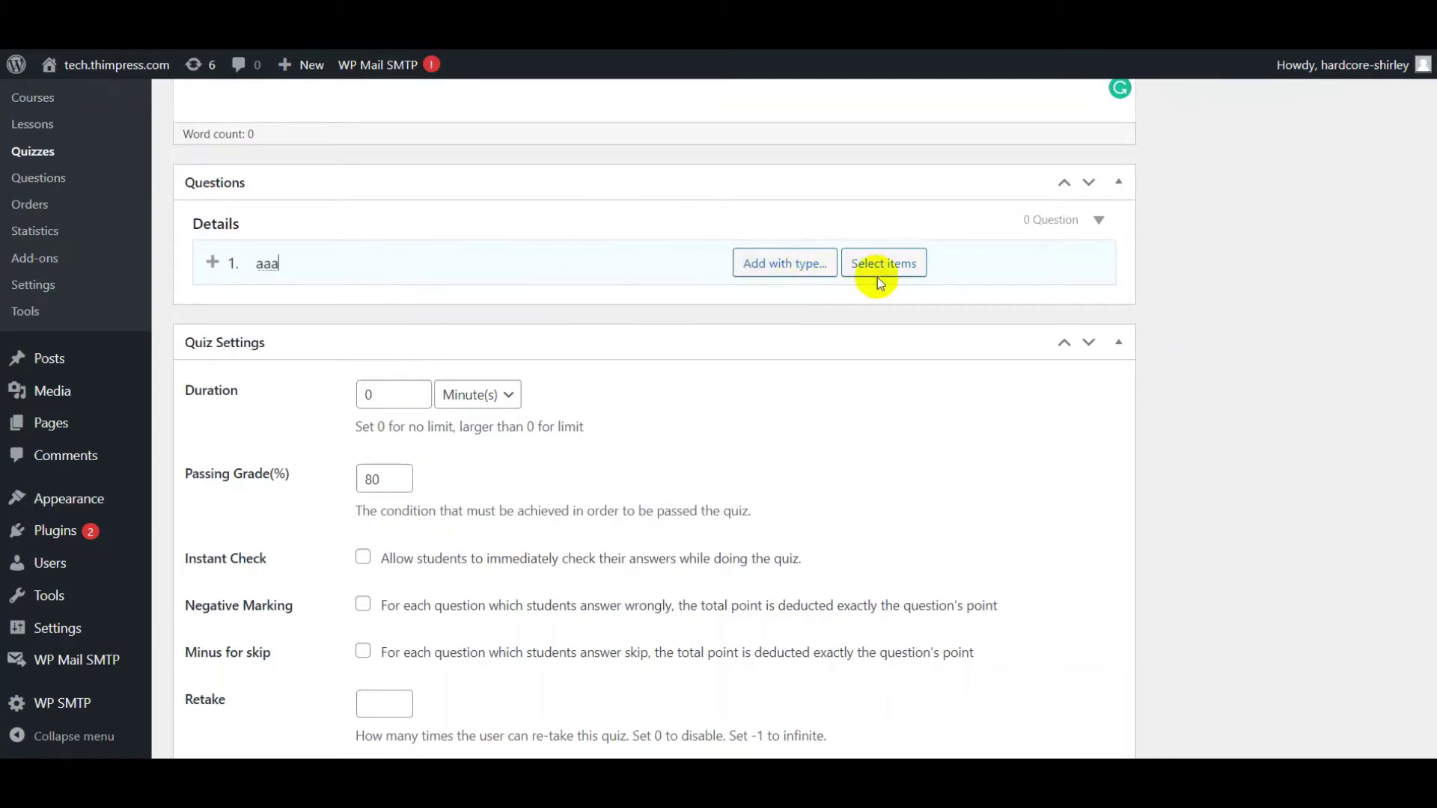
left_click(900, 253)
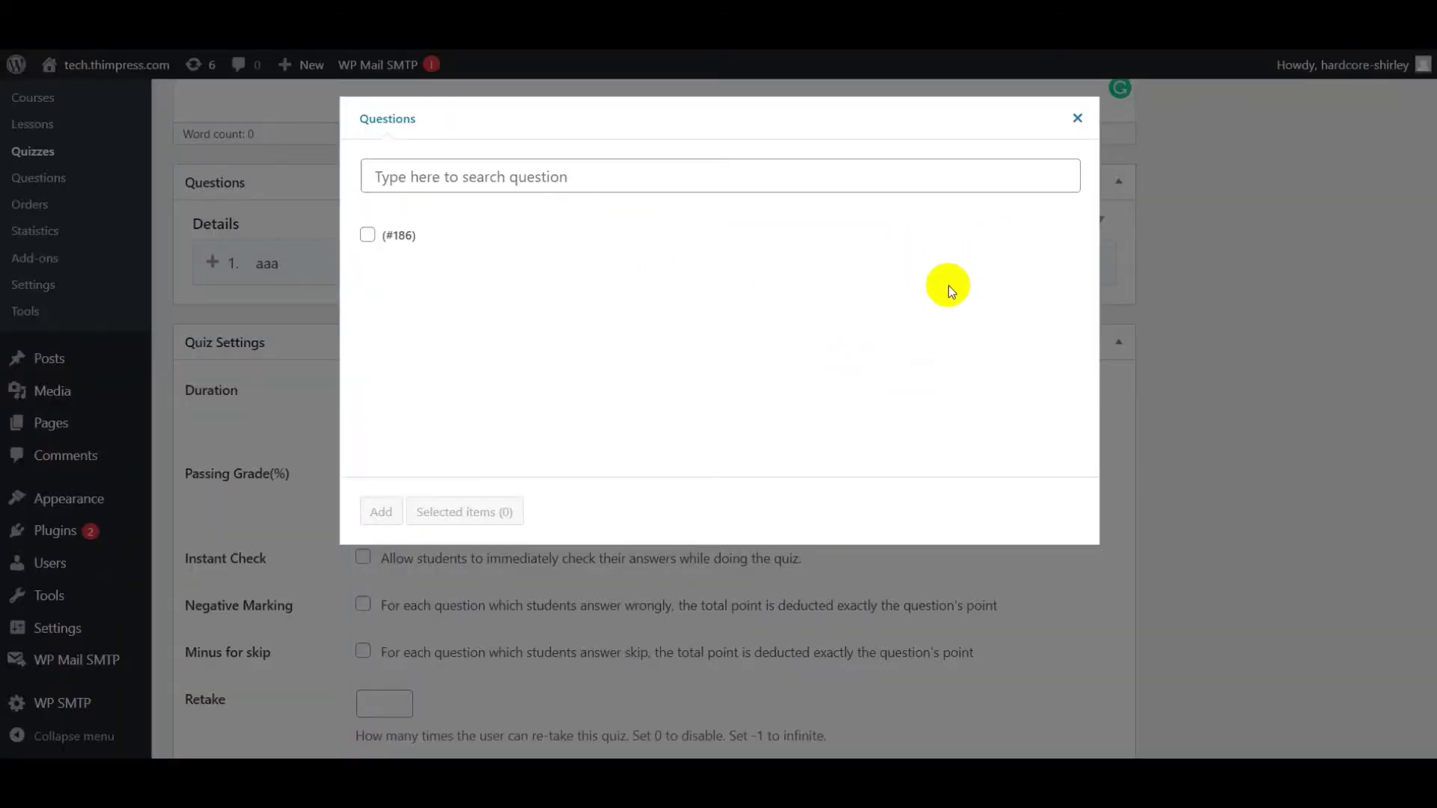
left_click(368, 235)
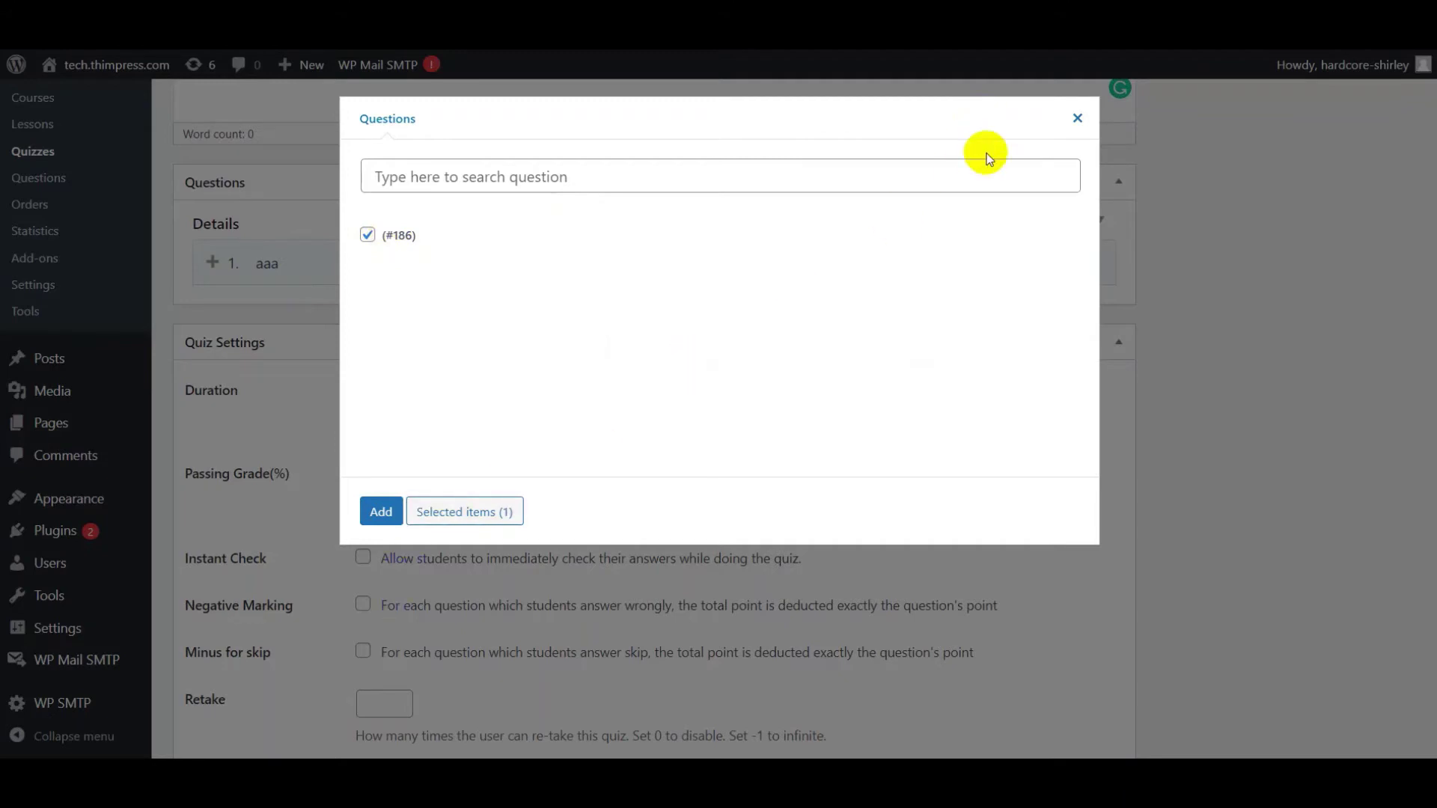
left_click(1078, 118)
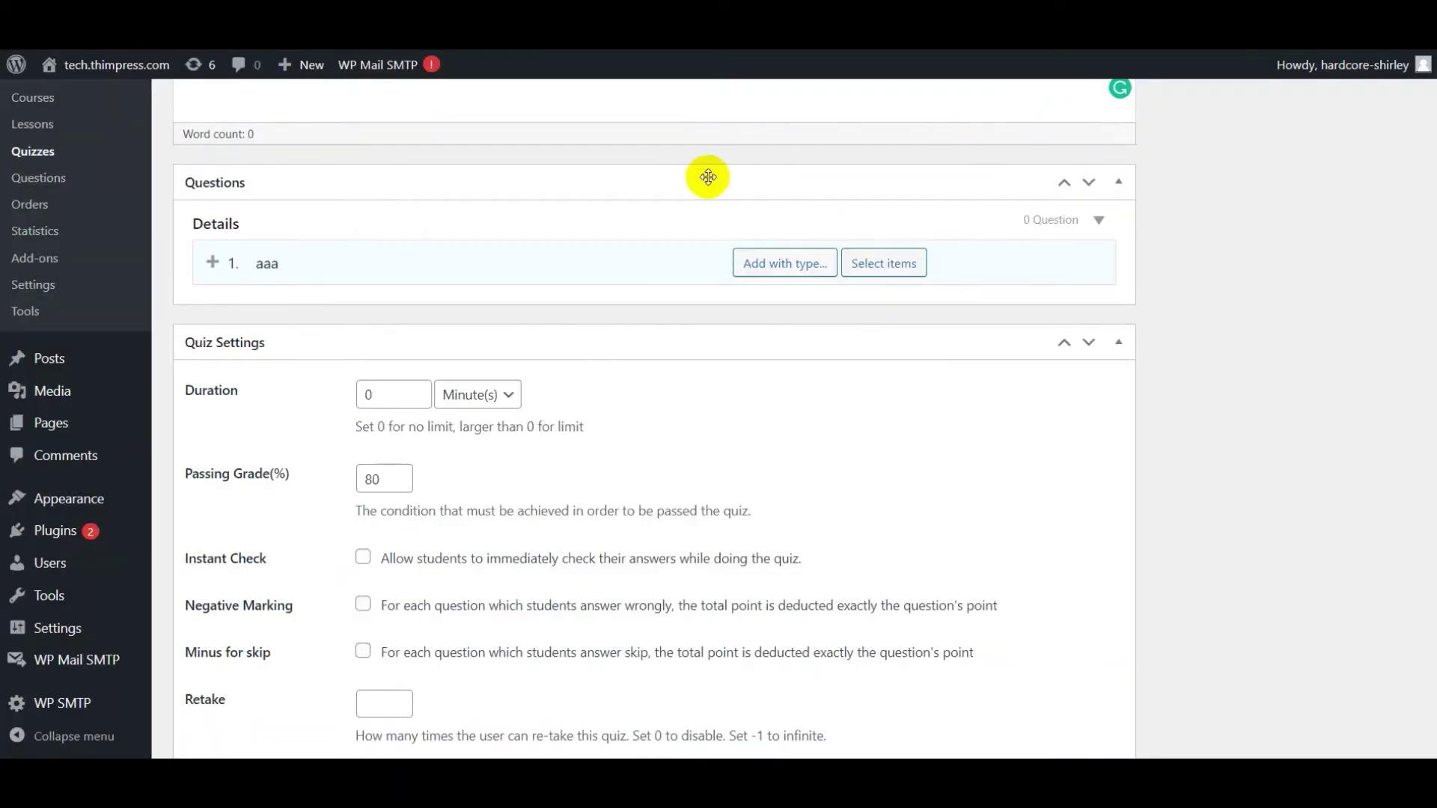
left_click(573, 260)
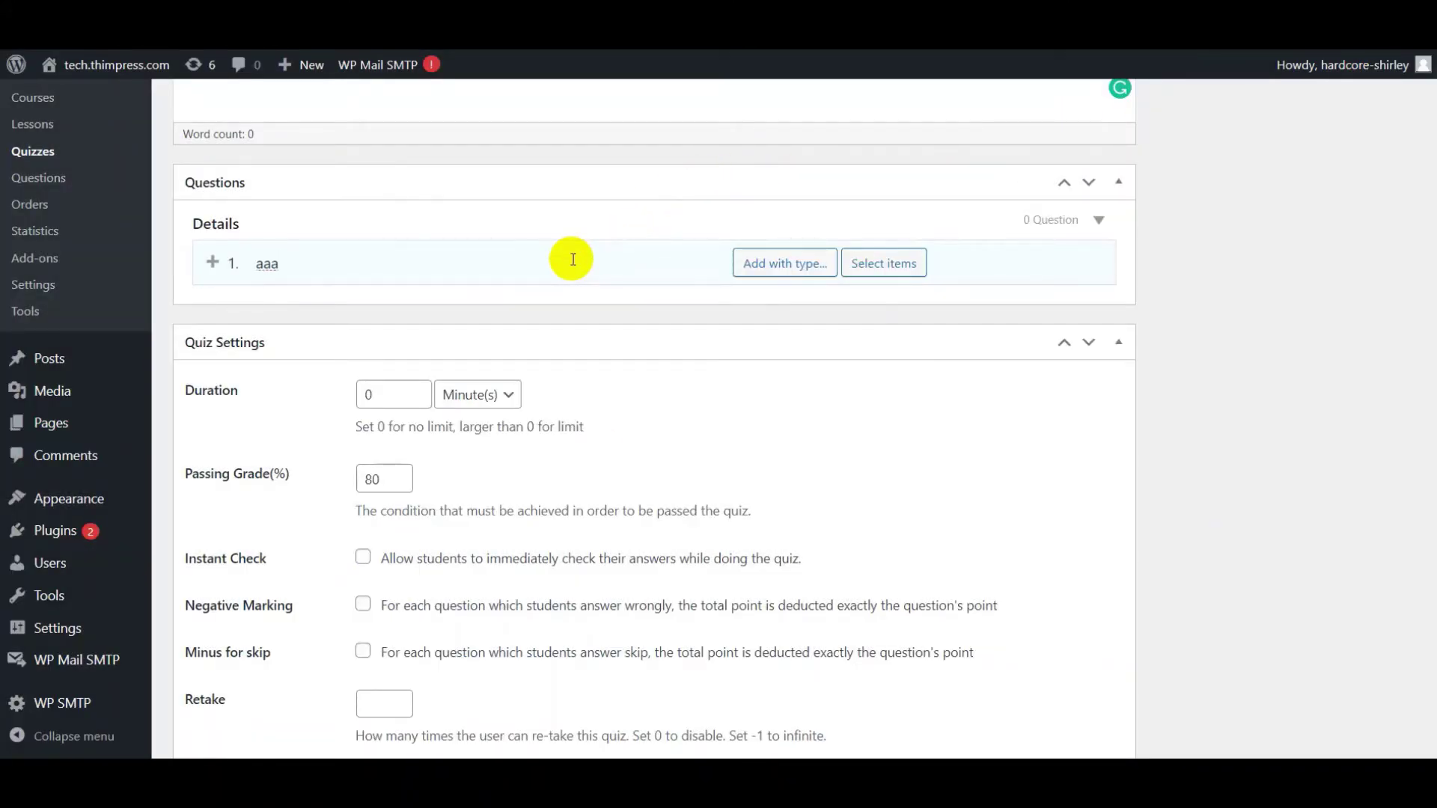
key("Return")
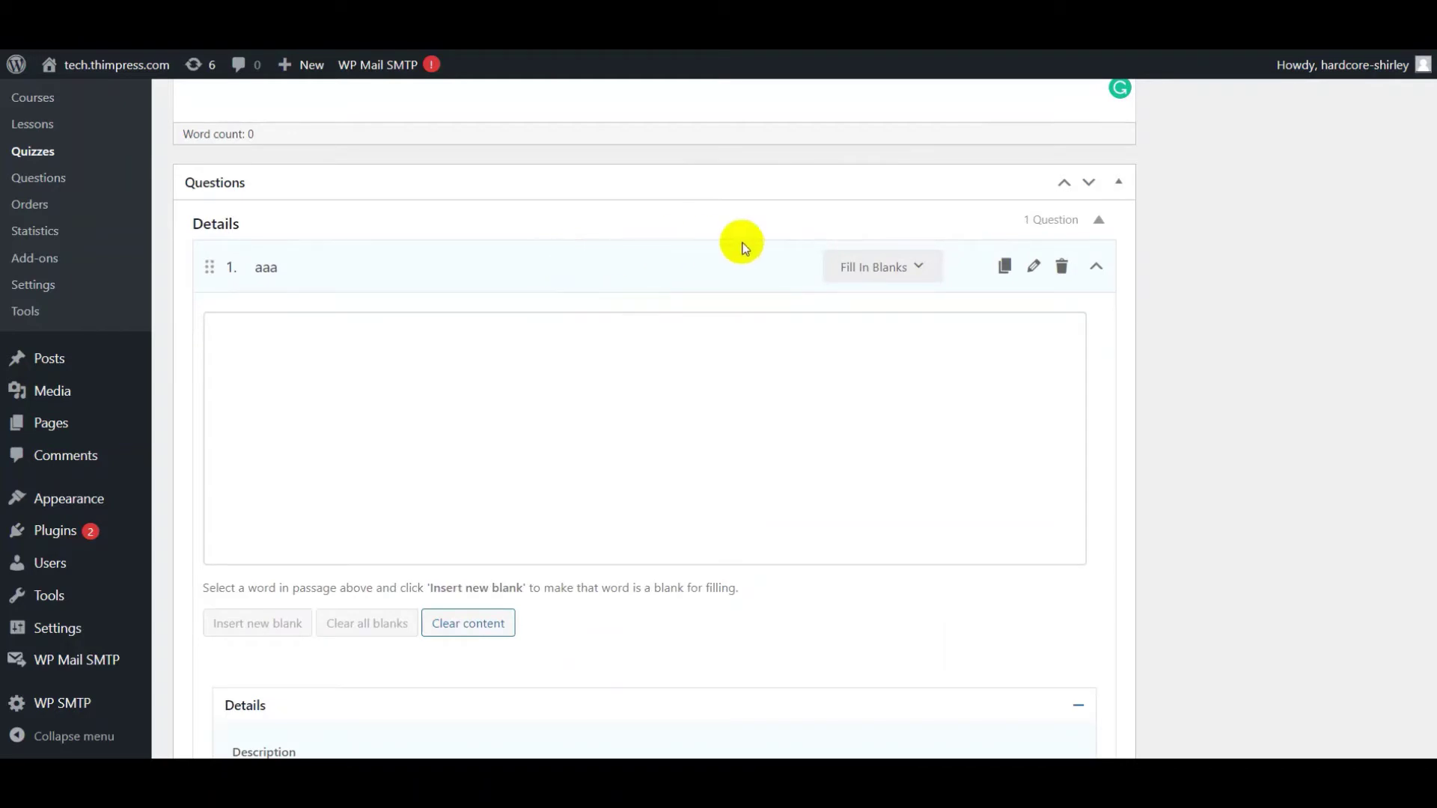
Change question aaa's type to Multi Choice
left_click(920, 268)
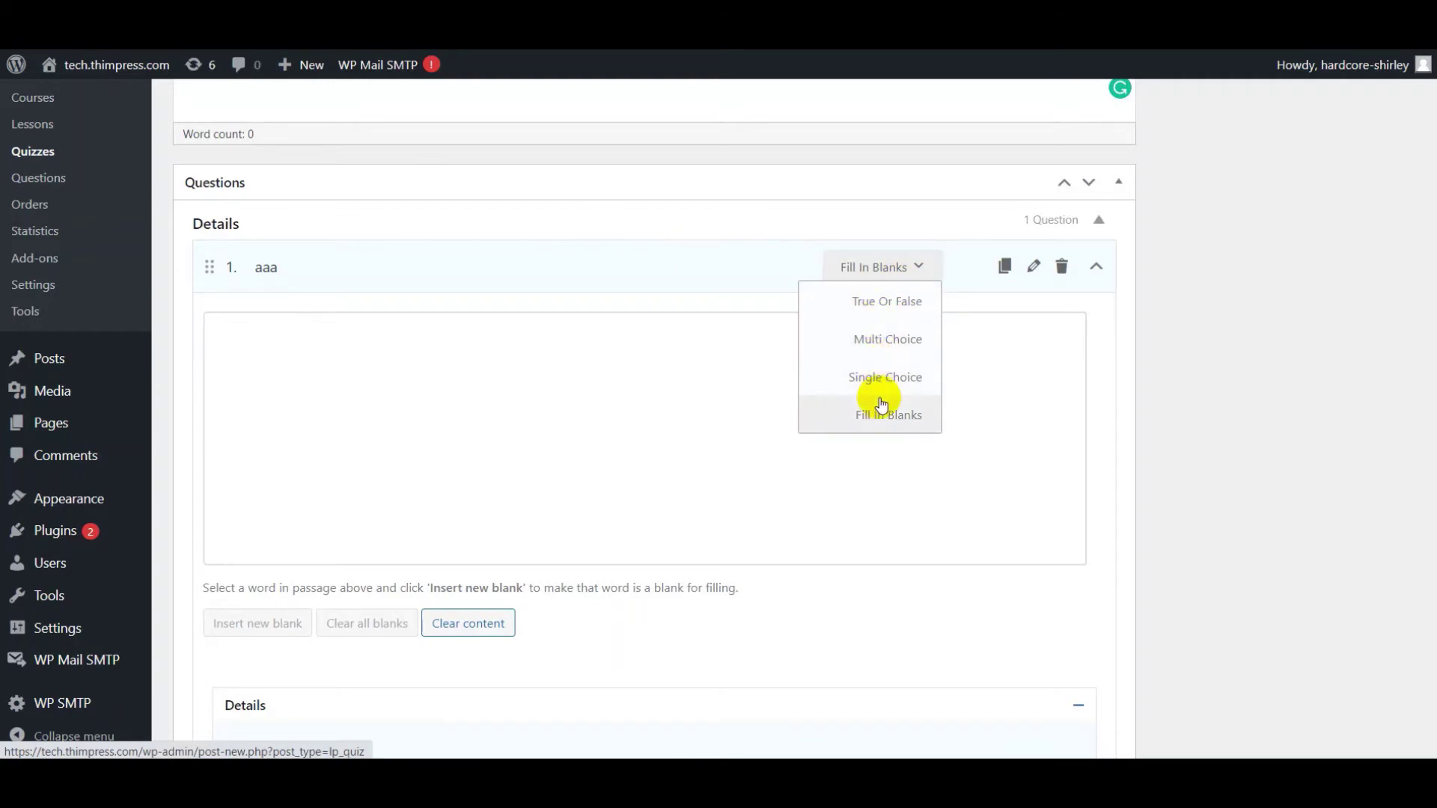
left_click(885, 334)
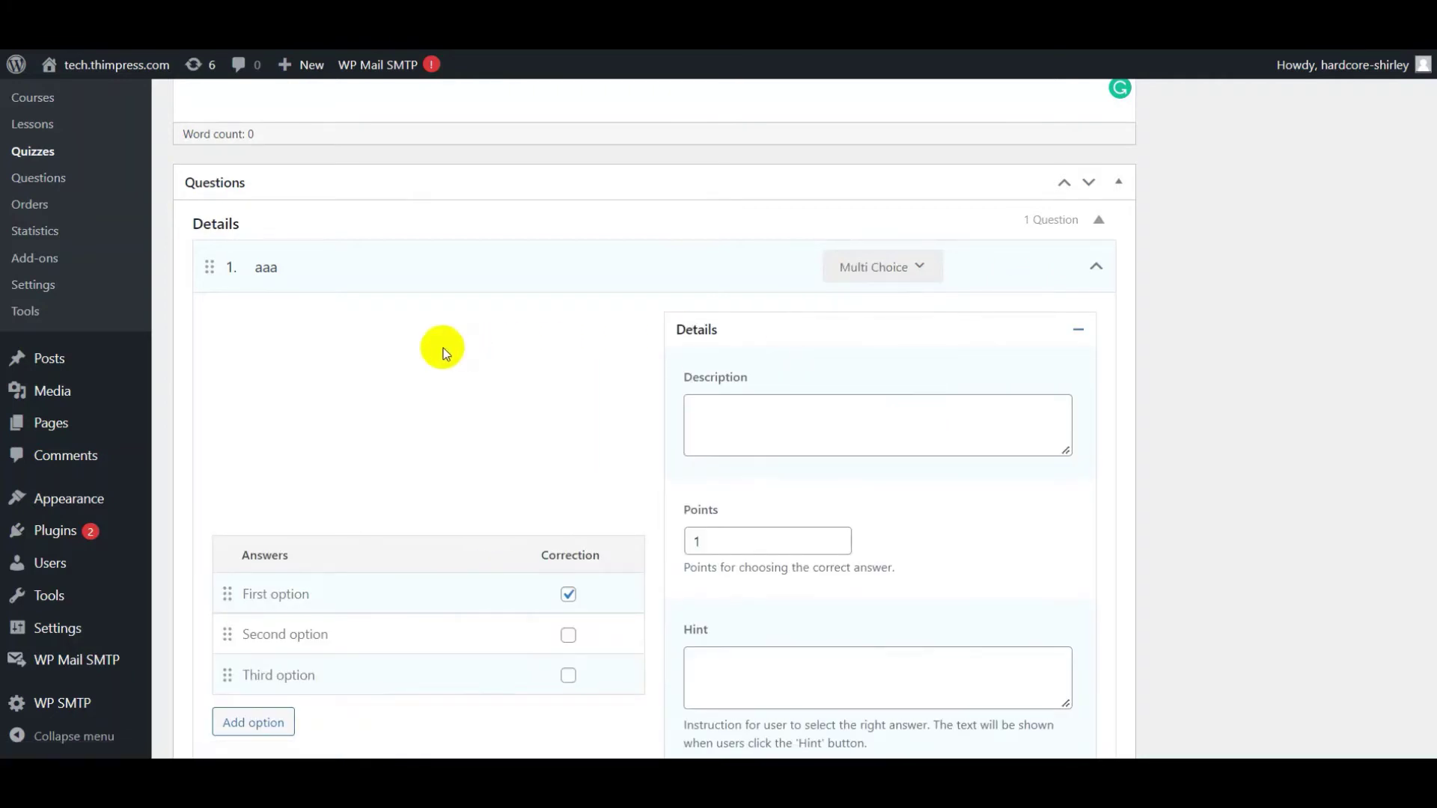
scroll(443, 348, "down", 3)
Add two answer rows, mark Second option correct instead of First, and move it below Third option
mouse_move(151, 502)
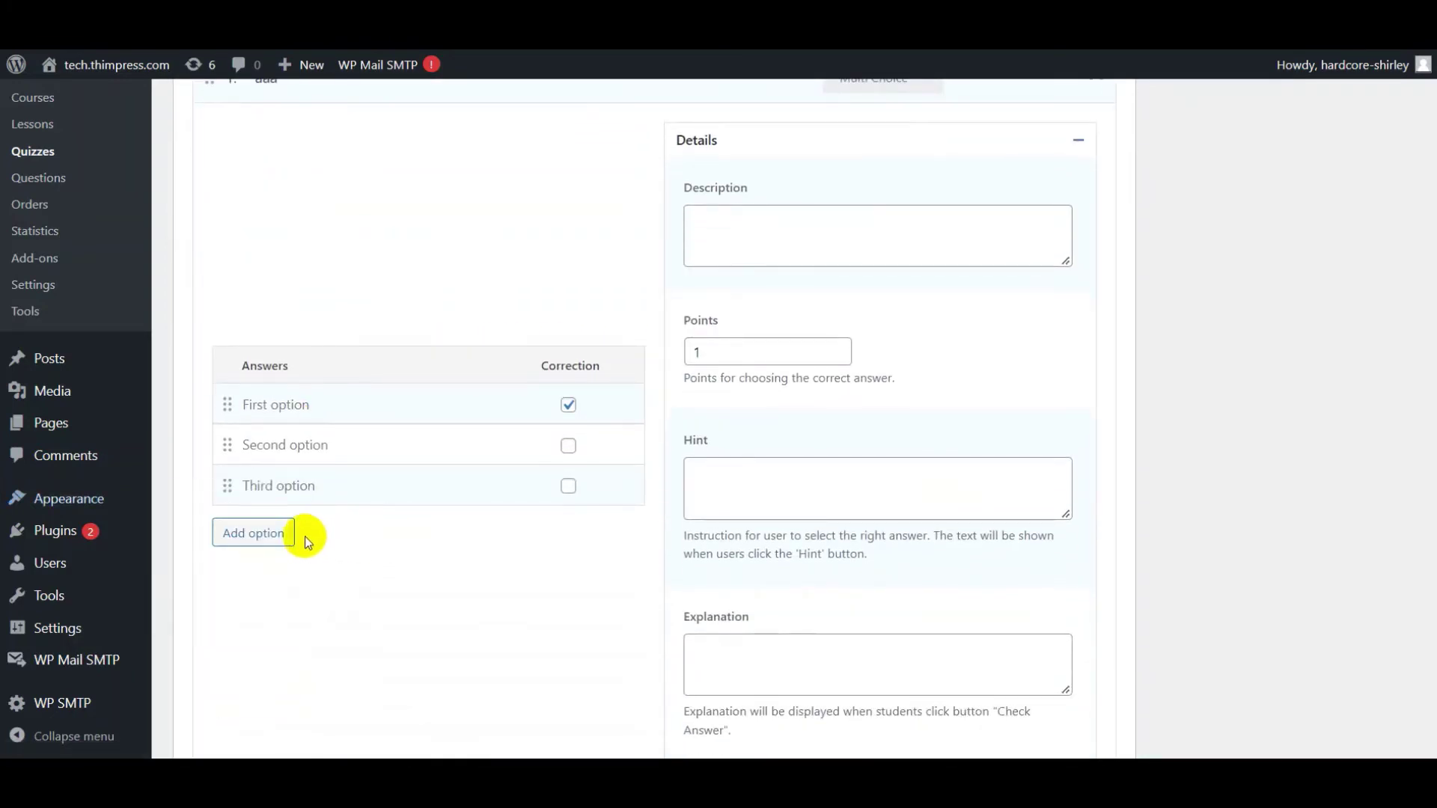
left_click(284, 538)
left_click(280, 546)
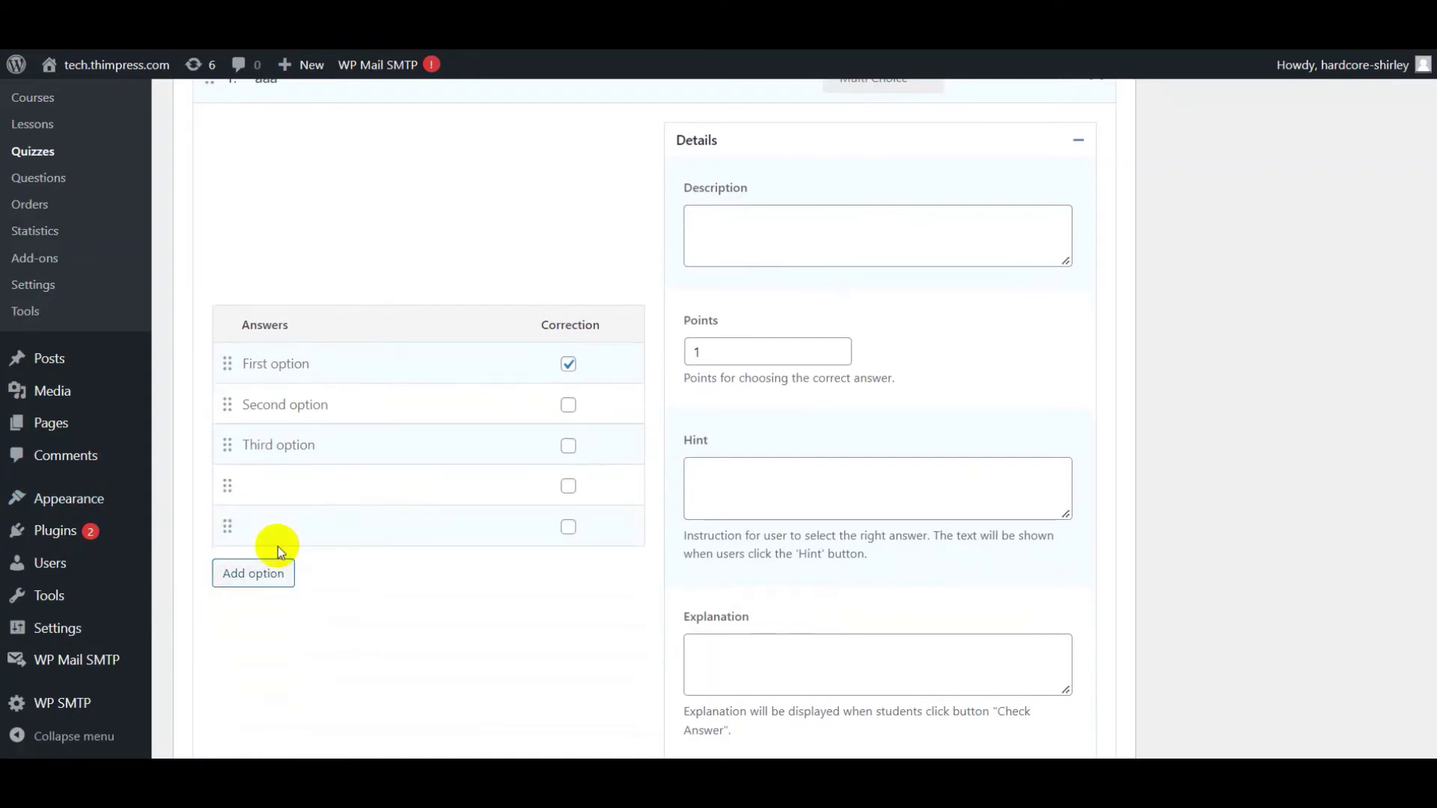
left_click(569, 405)
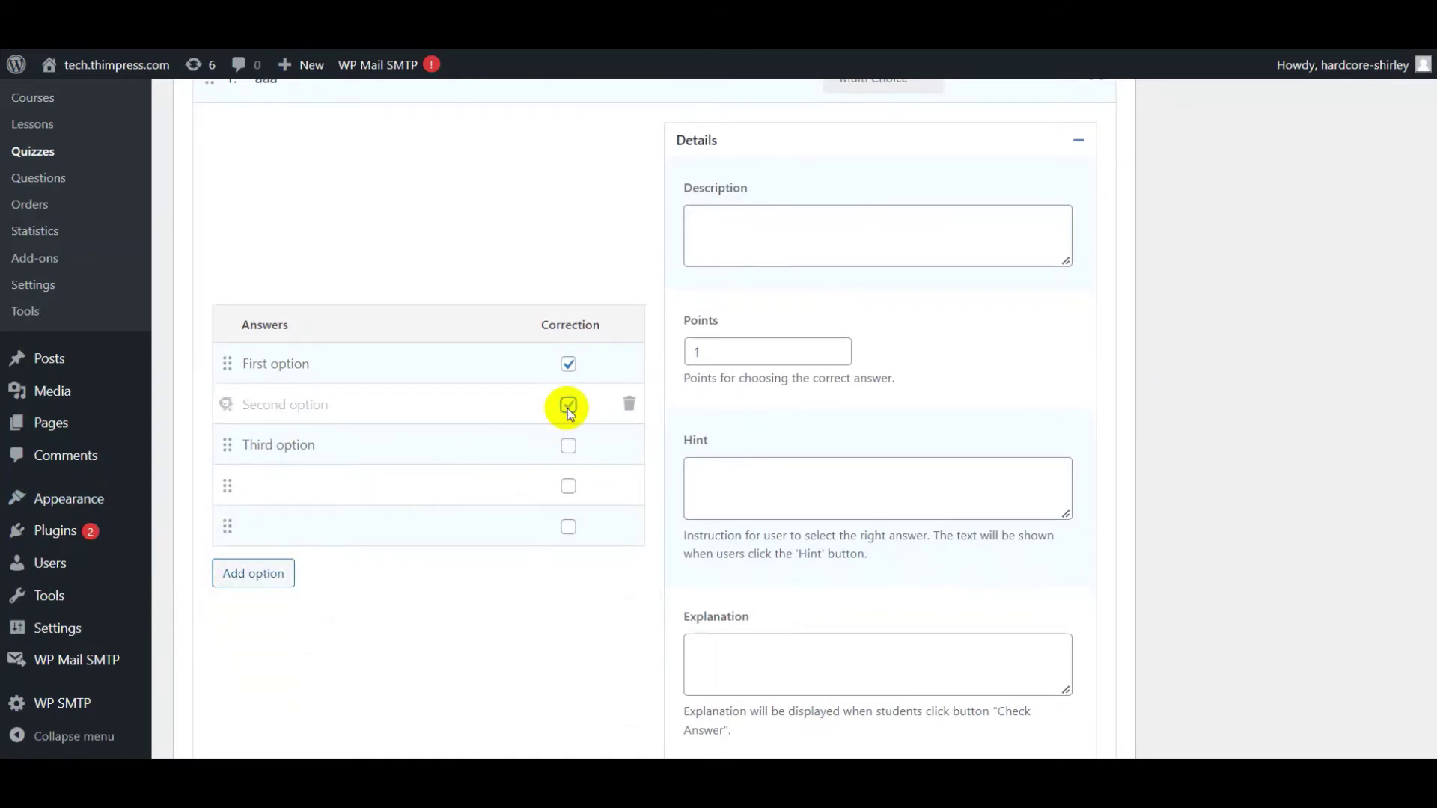
left_click(568, 364)
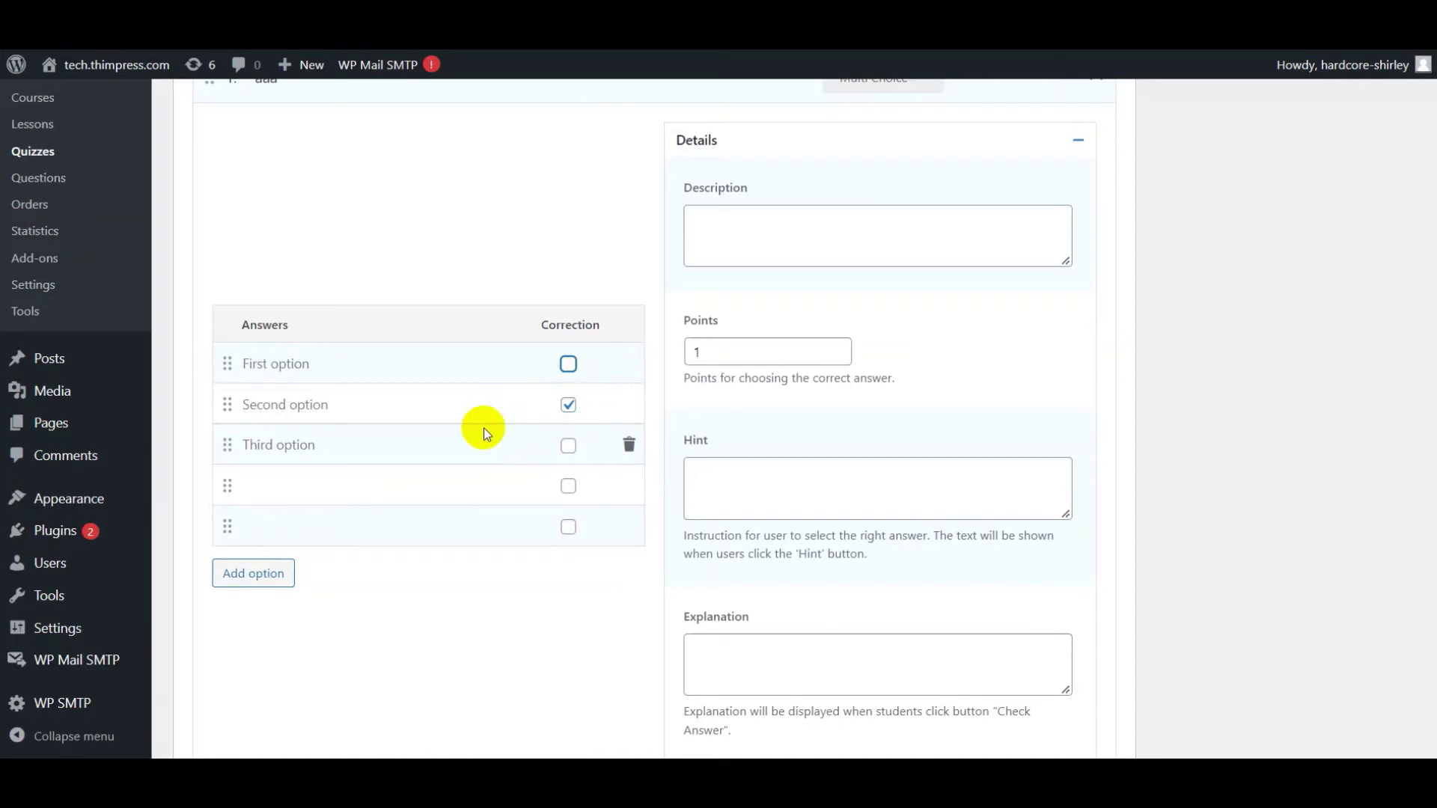
left_click_drag(228, 405, 272, 411)
scroll(548, 435, "up", 6)
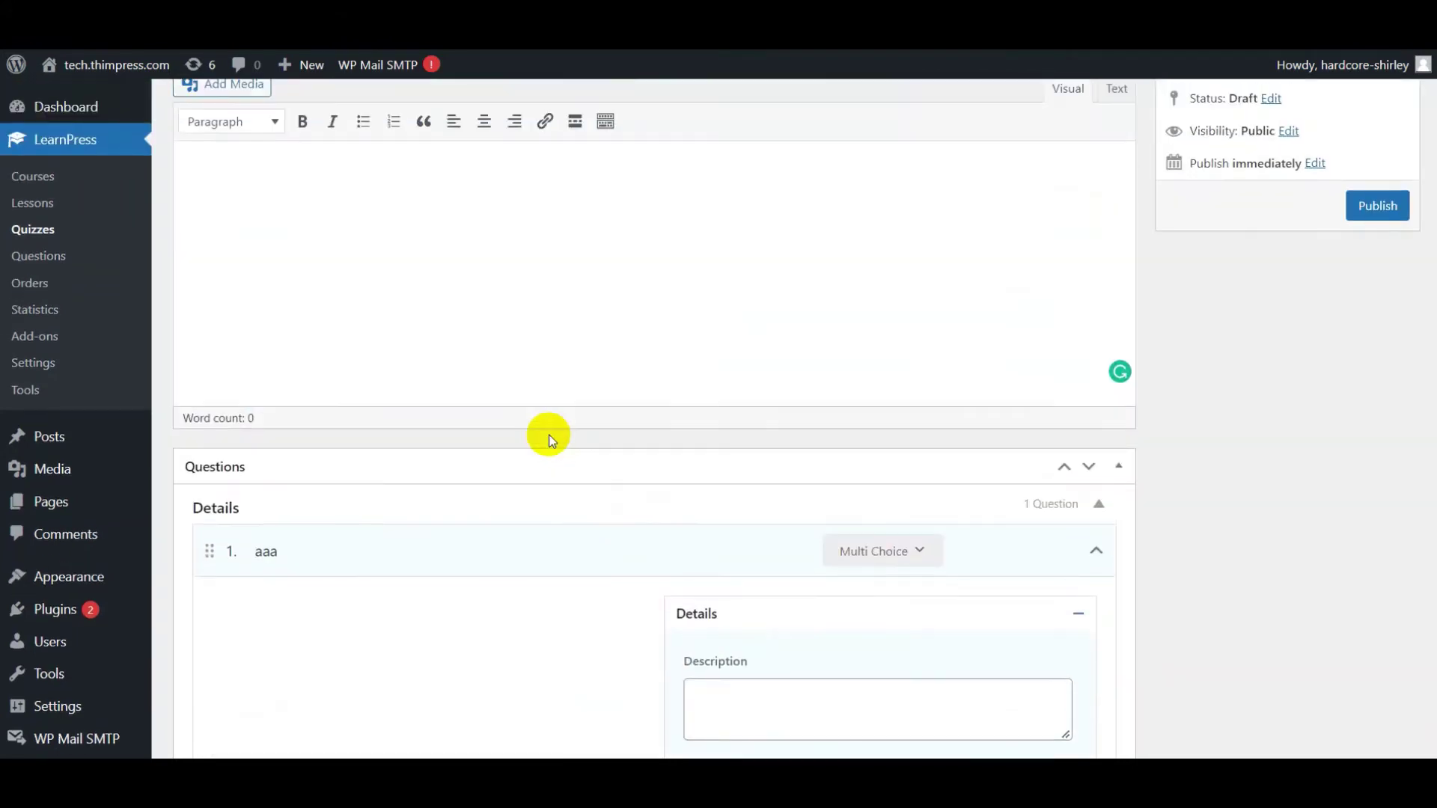
scroll(549, 435, "down", 3)
left_click(879, 361)
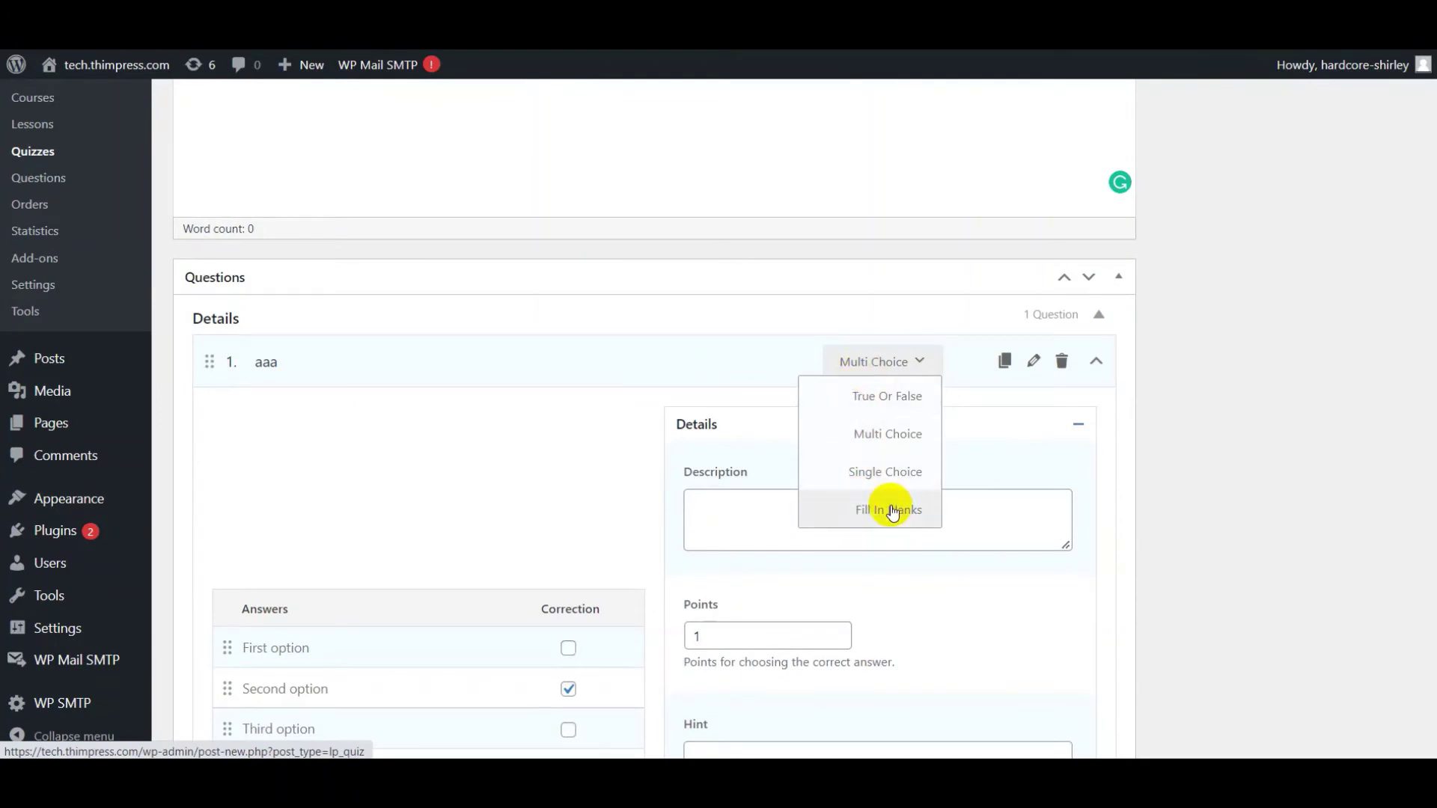
Switch aaa to Fill In Blanks, paste the email-tracking passage, and blank 'of every email sent from…'
left_click(892, 512)
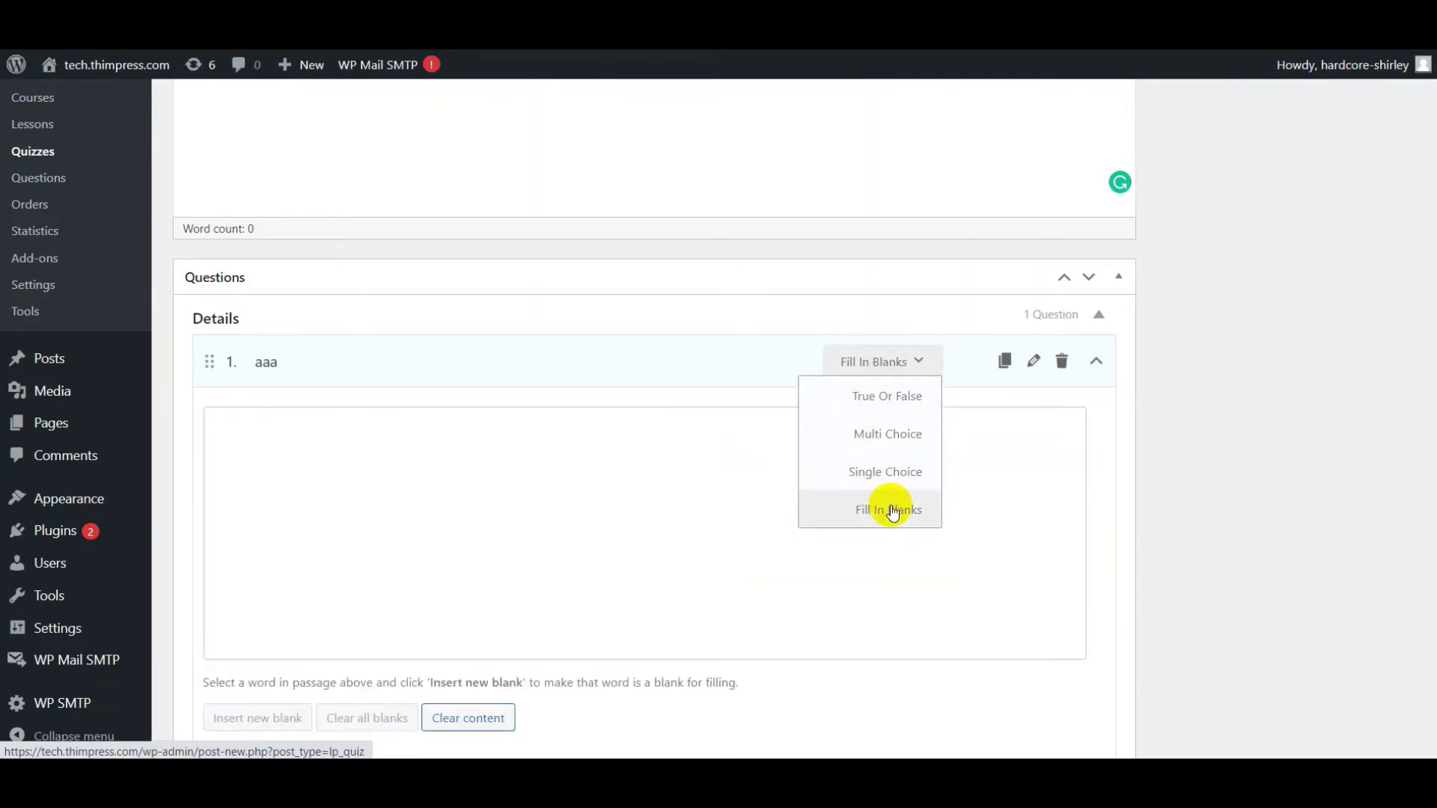
left_click(580, 477)
type("Automatically keep track of every email sent from your WordPress site and view valuable statistics right here in your dashboard.")
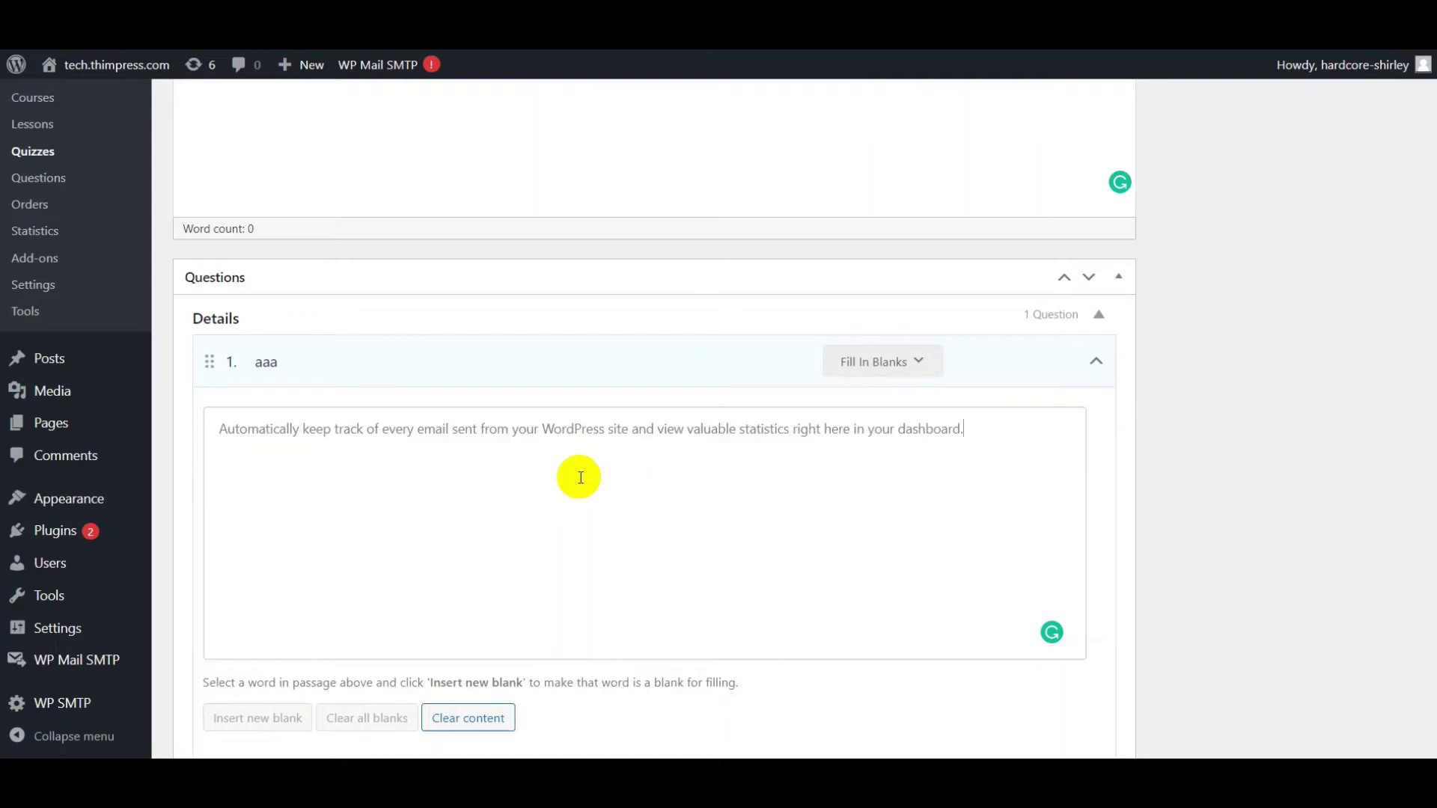
left_click_drag(368, 442, 525, 442)
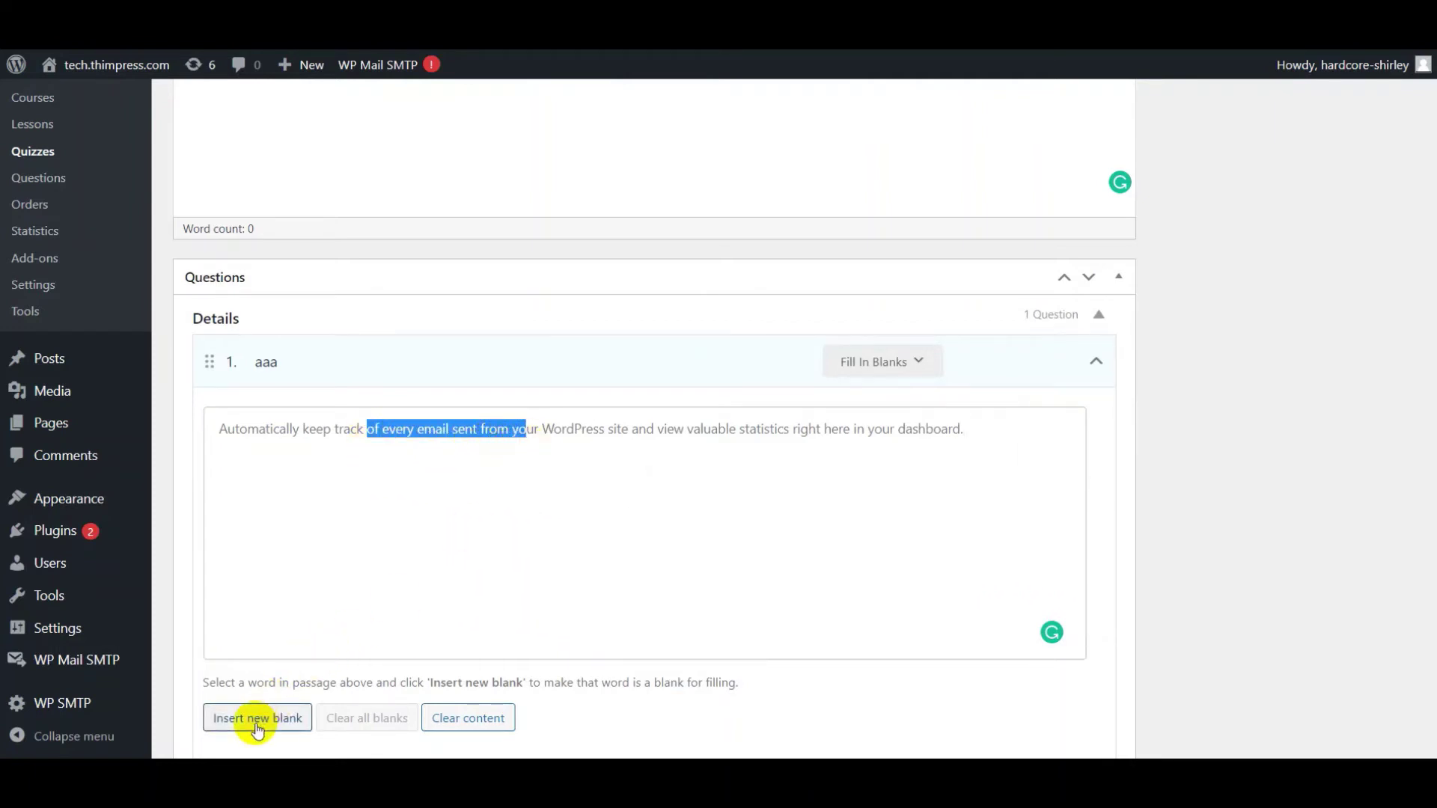
left_click(257, 720)
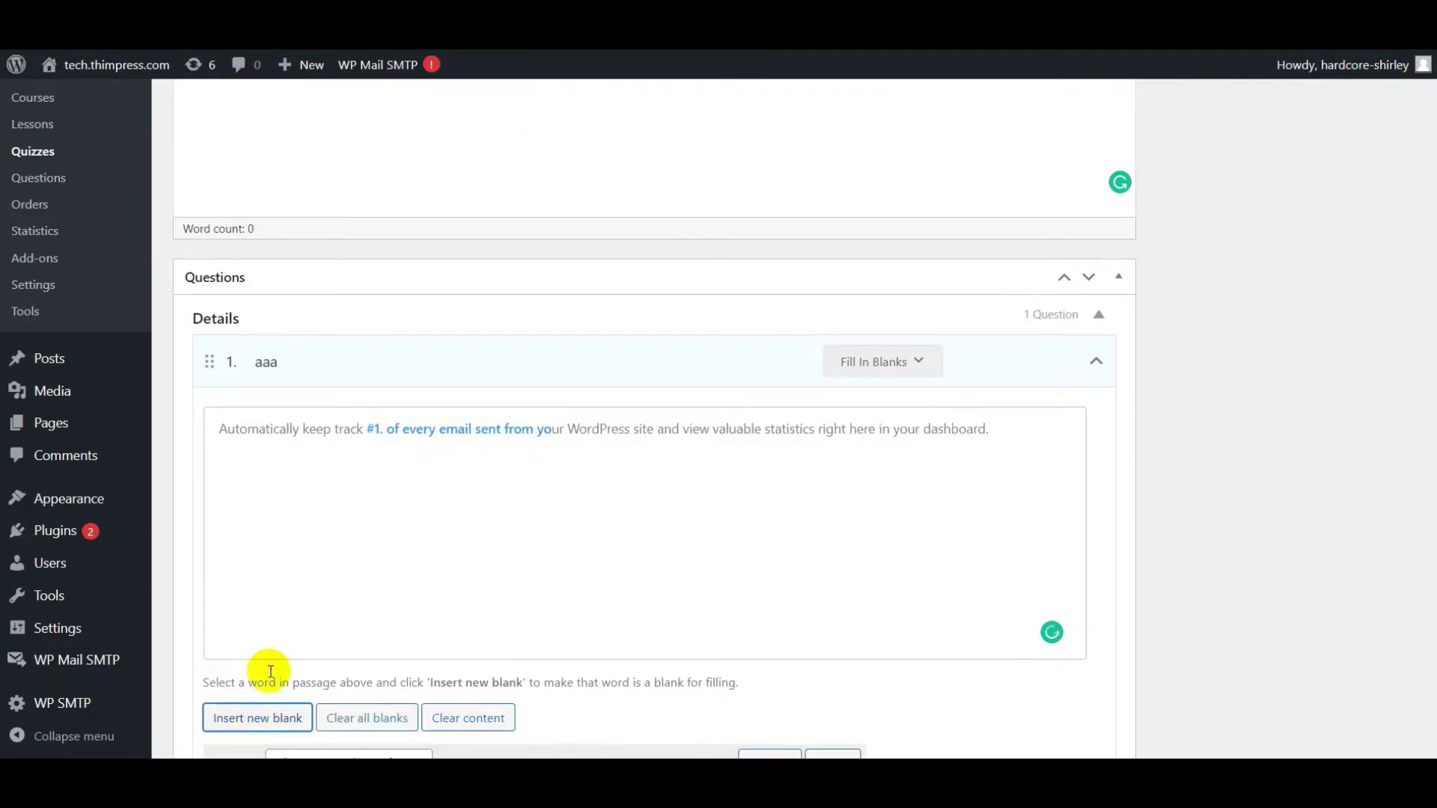
Visit the question's Description, Points, Hint and Explanation detail fields
scroll(431, 441, "down", 7)
scroll(433, 447, "down", 1)
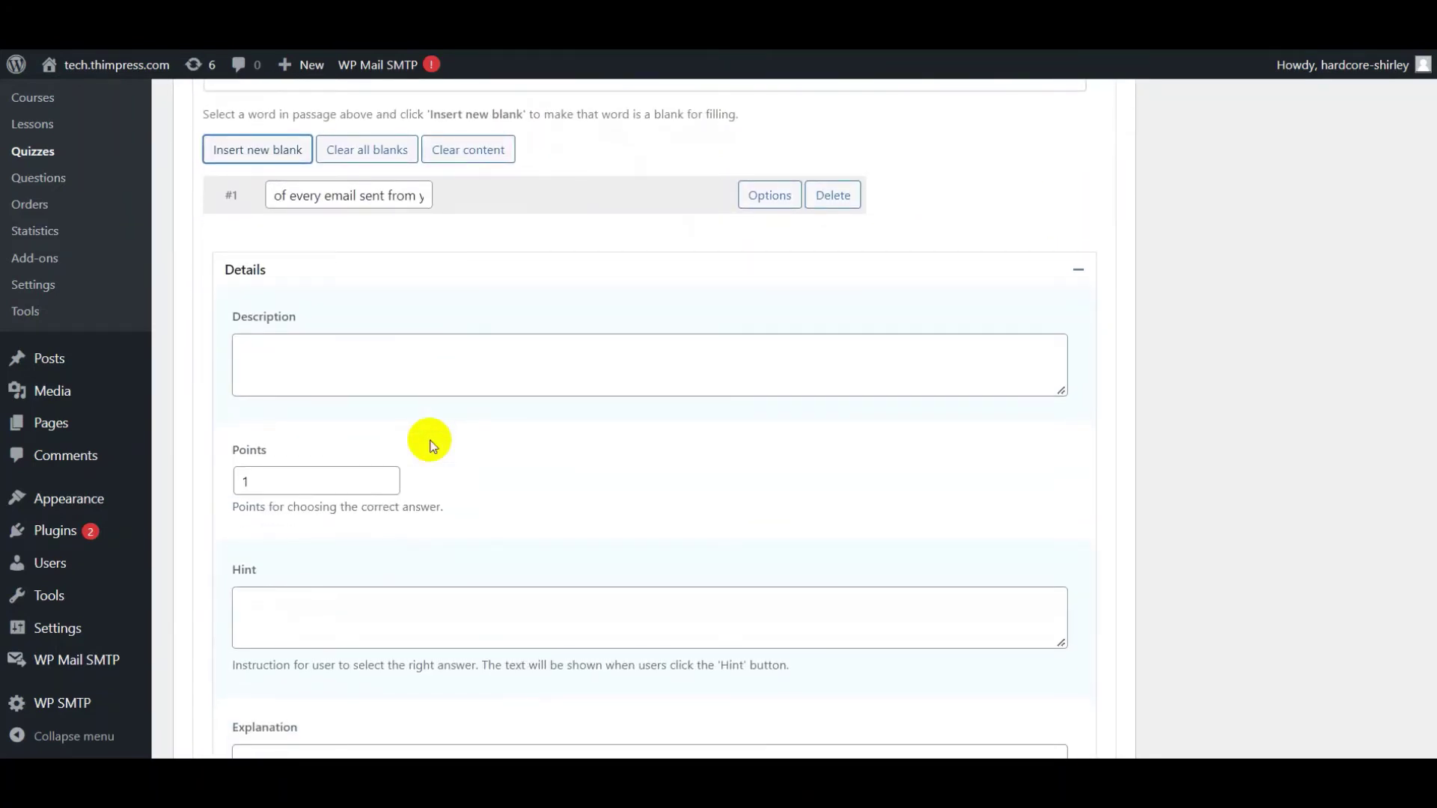
scroll(418, 356, "down", 3)
left_click(391, 248)
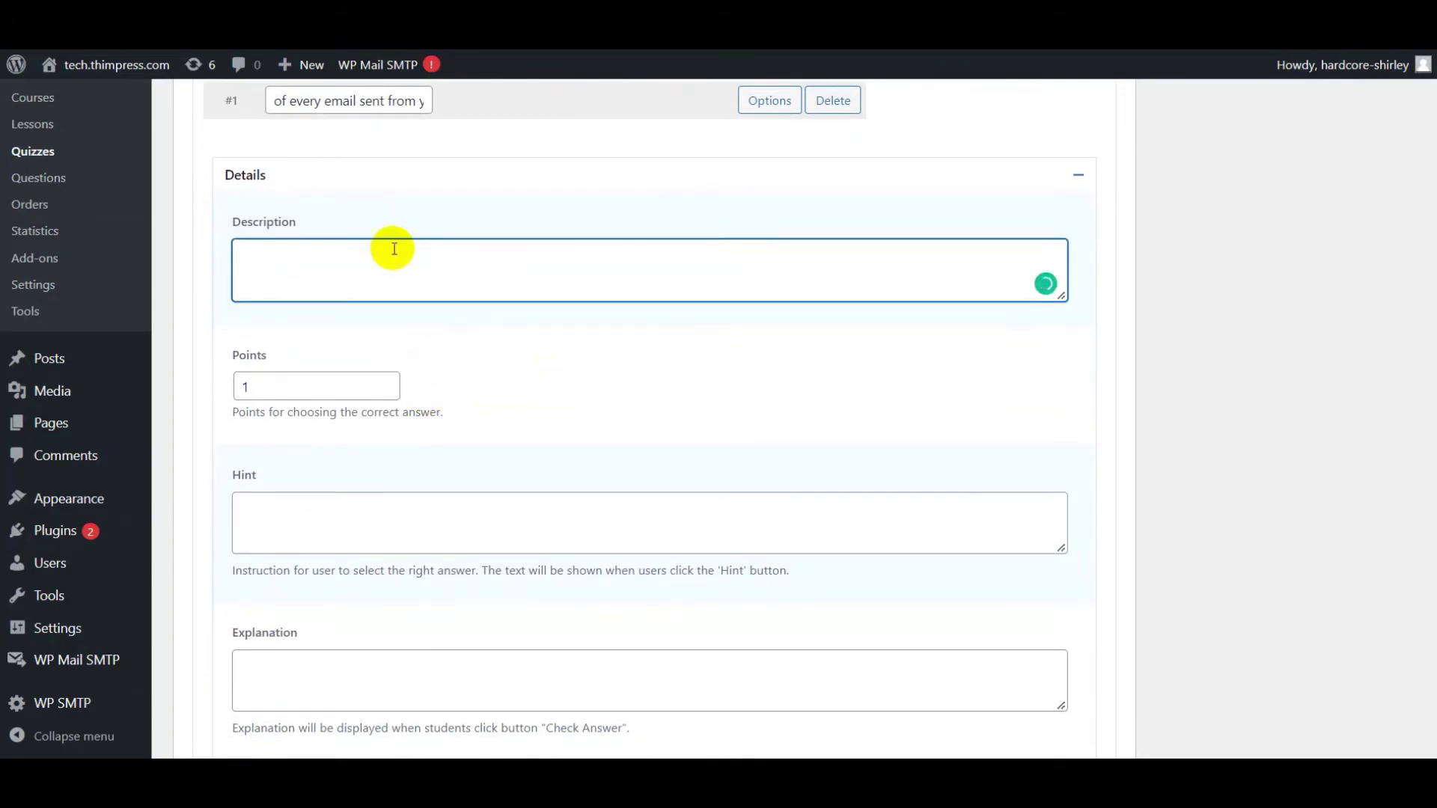
left_click(304, 383)
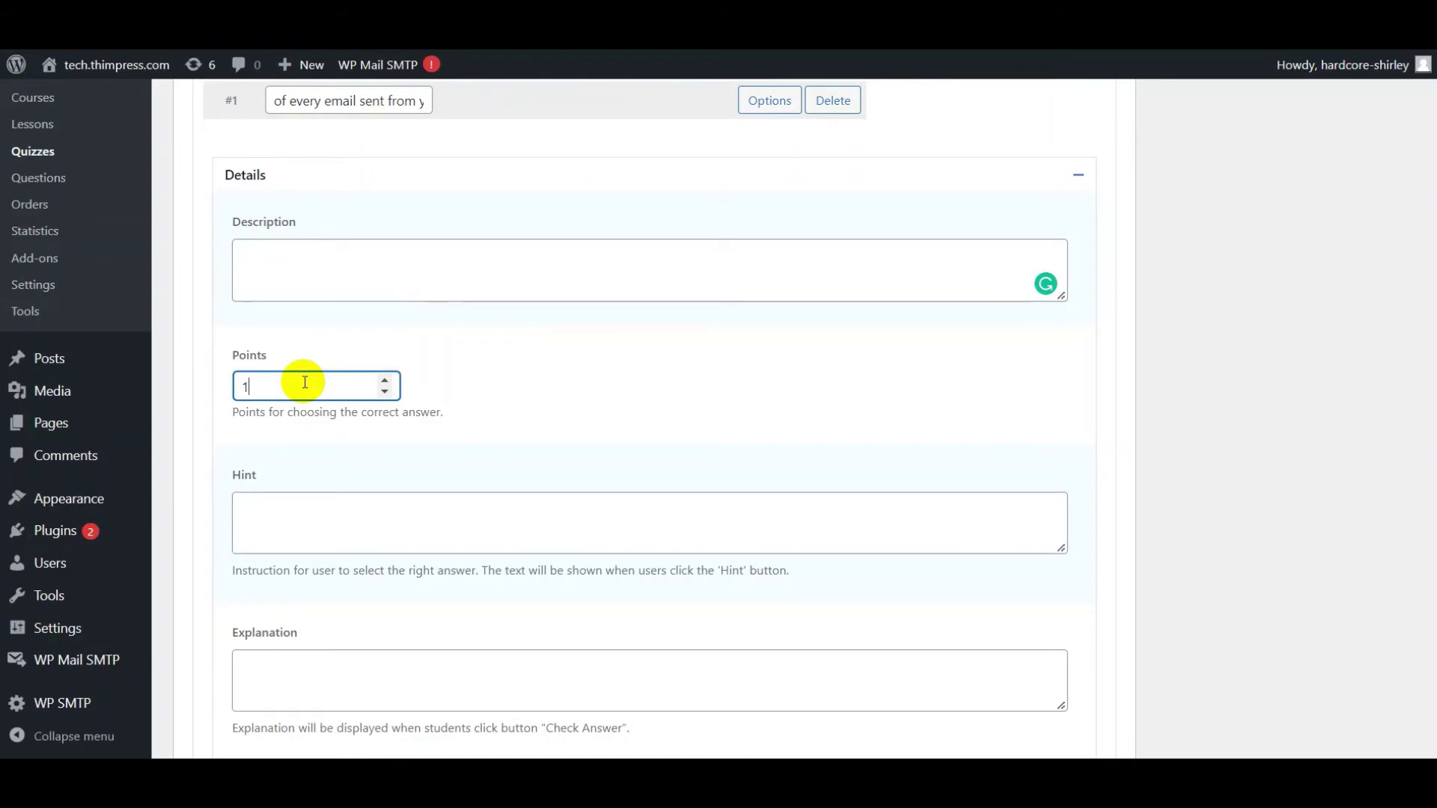
left_click(295, 498)
left_click(300, 683)
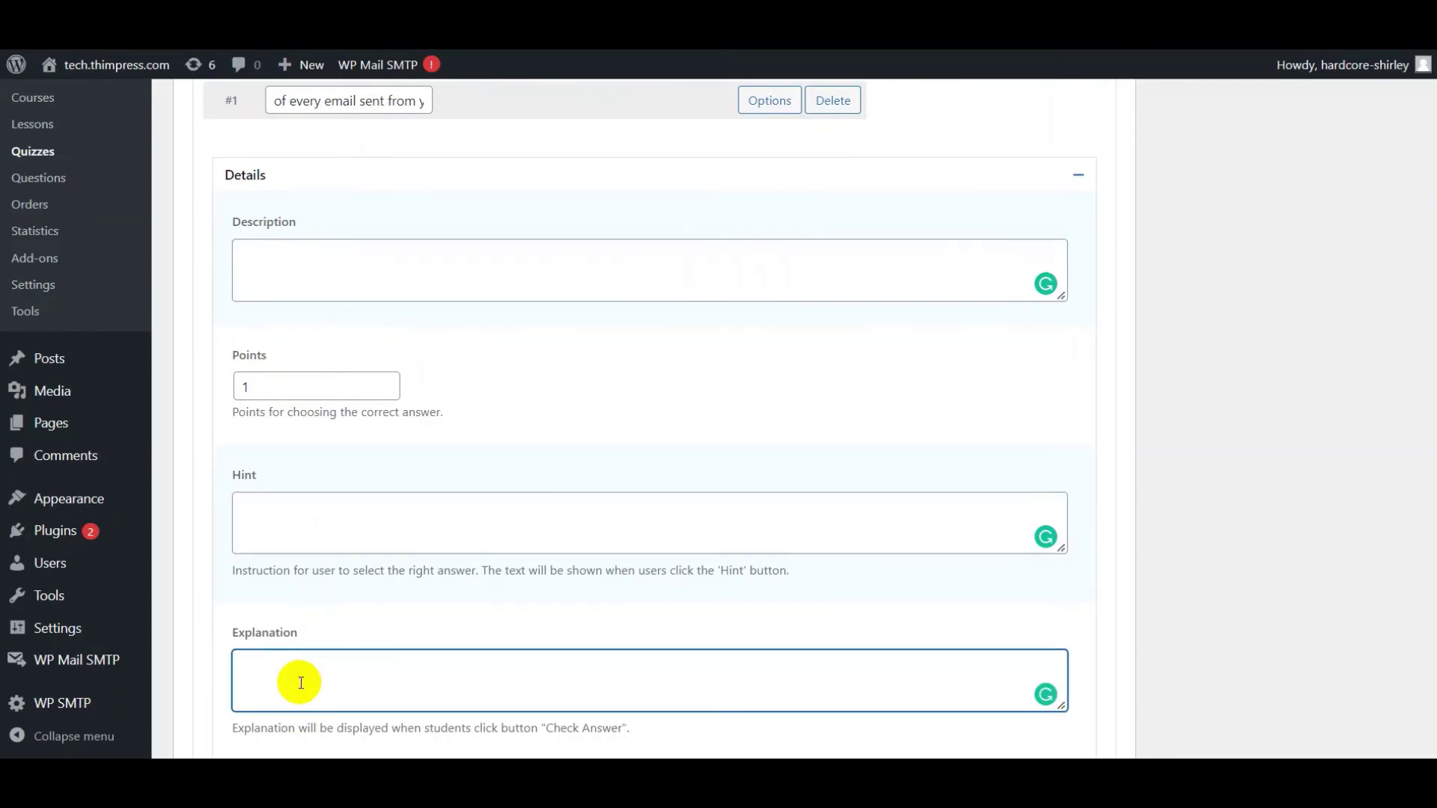
scroll(300, 683, "down", 10)
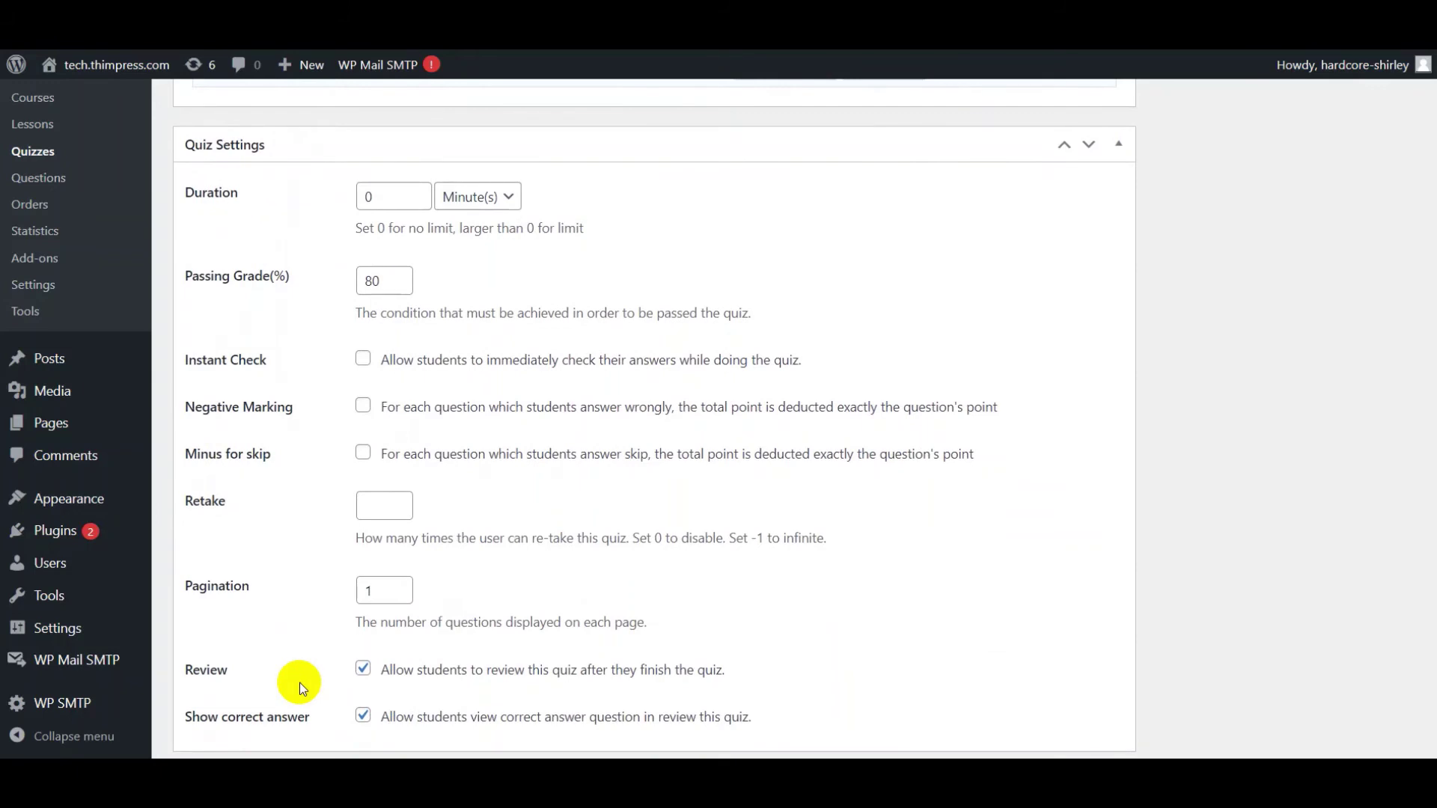
left_click(213, 192)
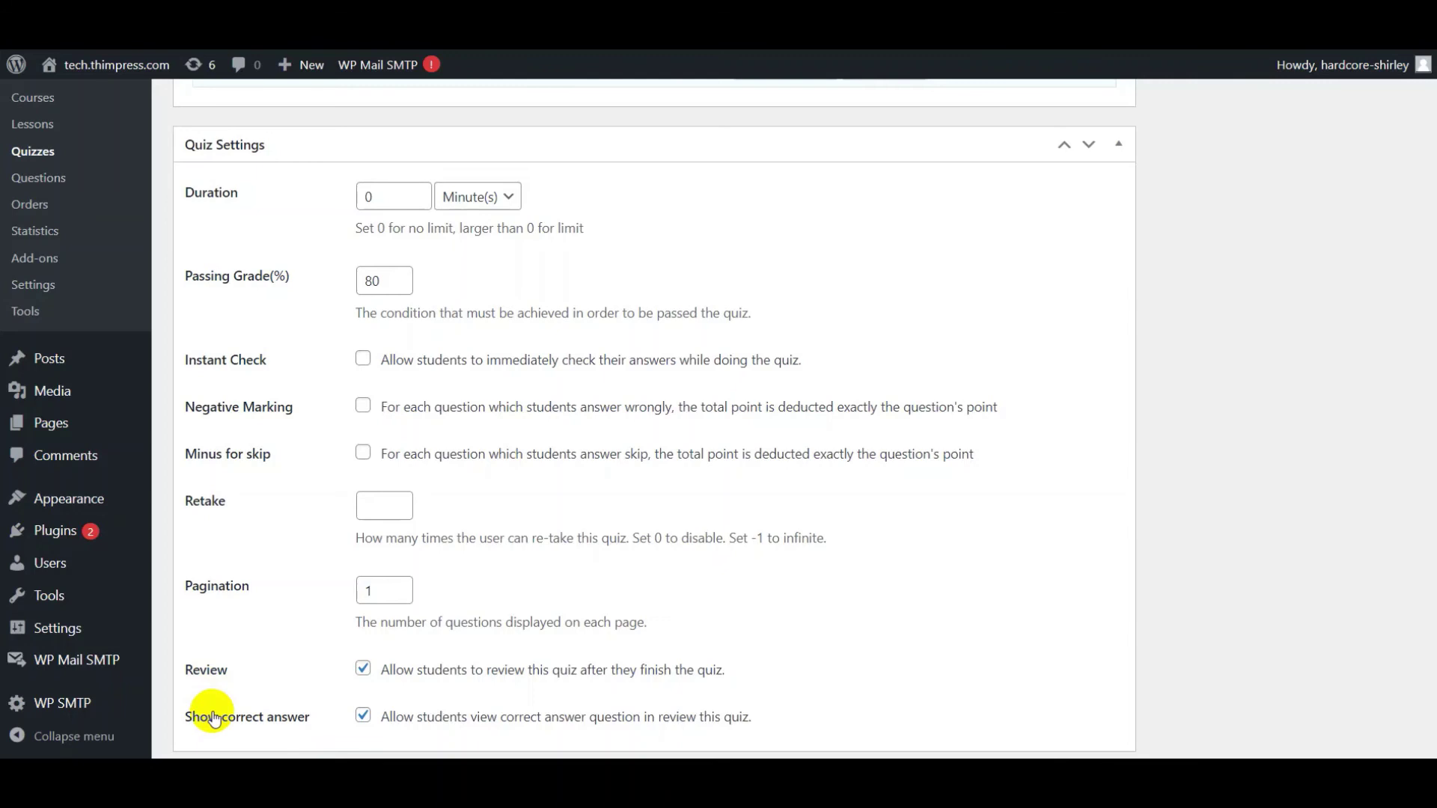
scroll(212, 712, "up", 20)
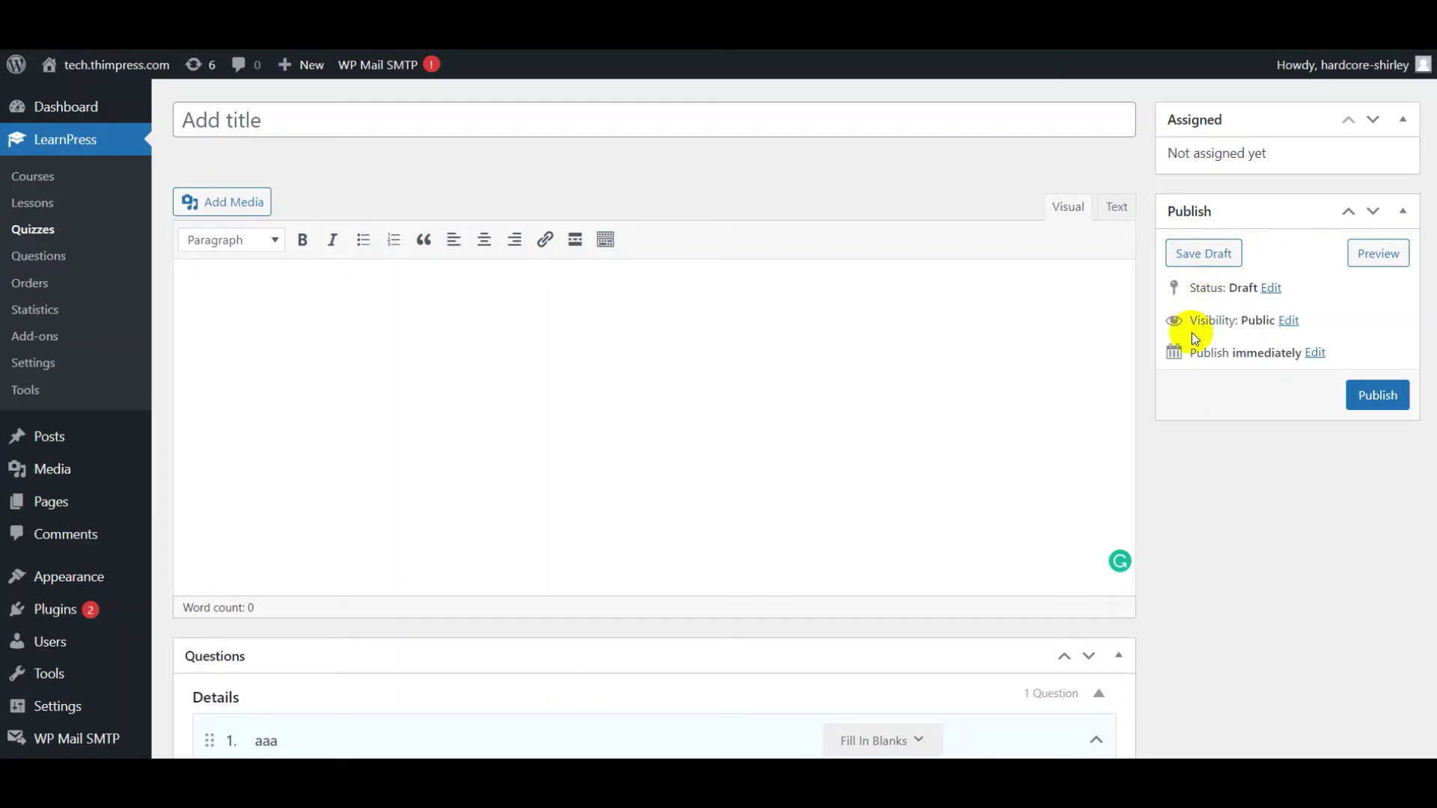
Publish the quiz from the Publish box
left_click(1379, 397)
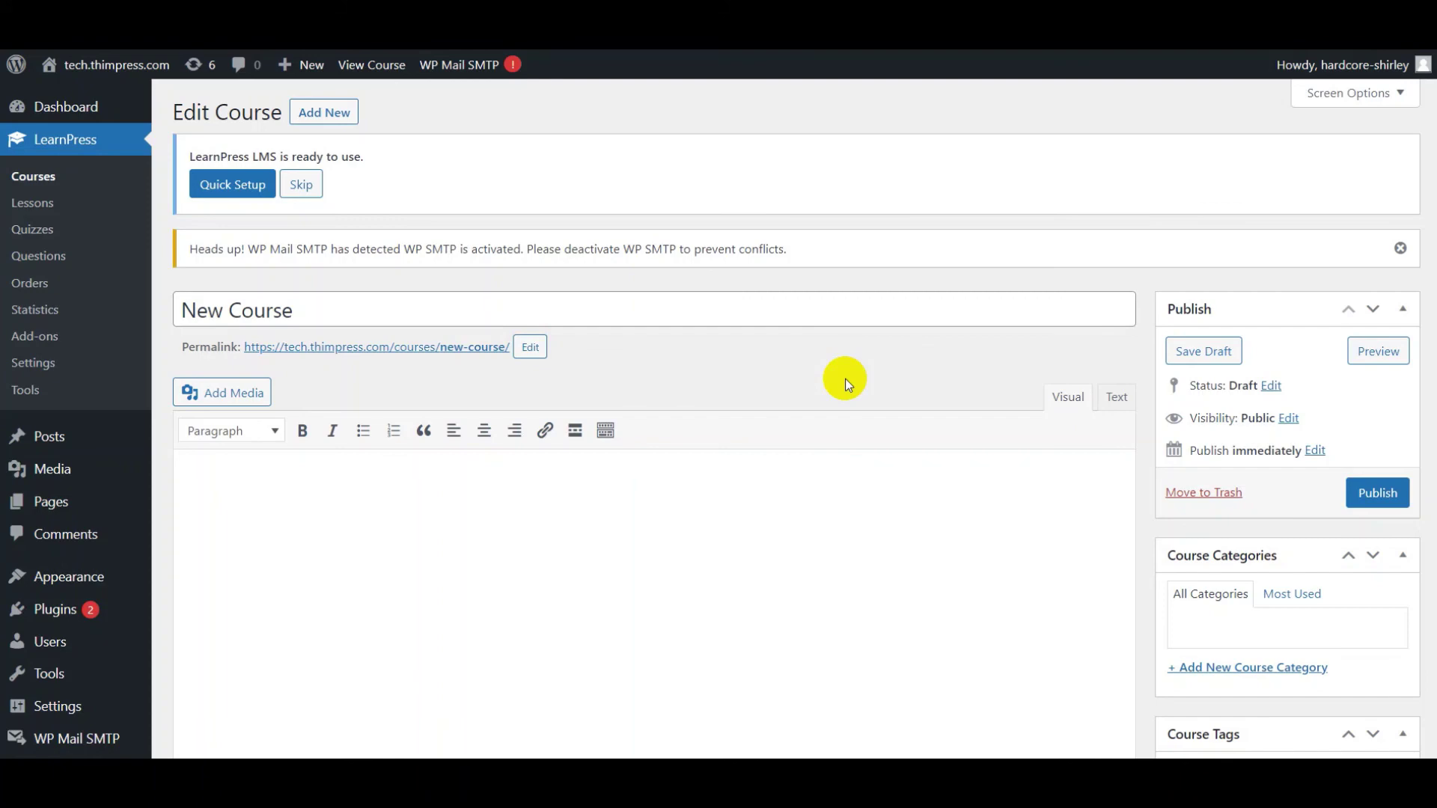
Pick lesson #190 and quiz #166 in Select items and add them beneath 'Tesst quiz'
scroll(846, 378, "down", 10)
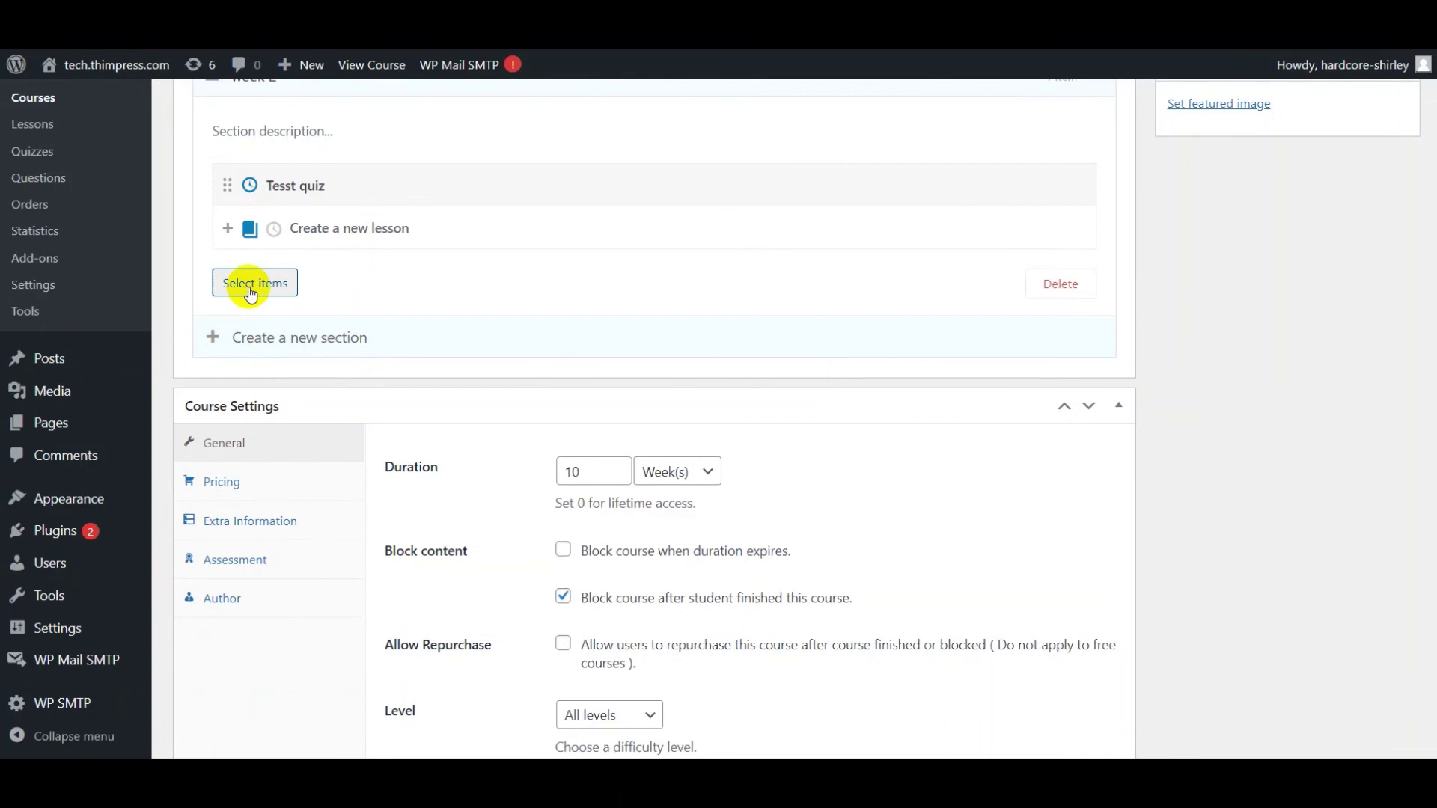
left_click(251, 289)
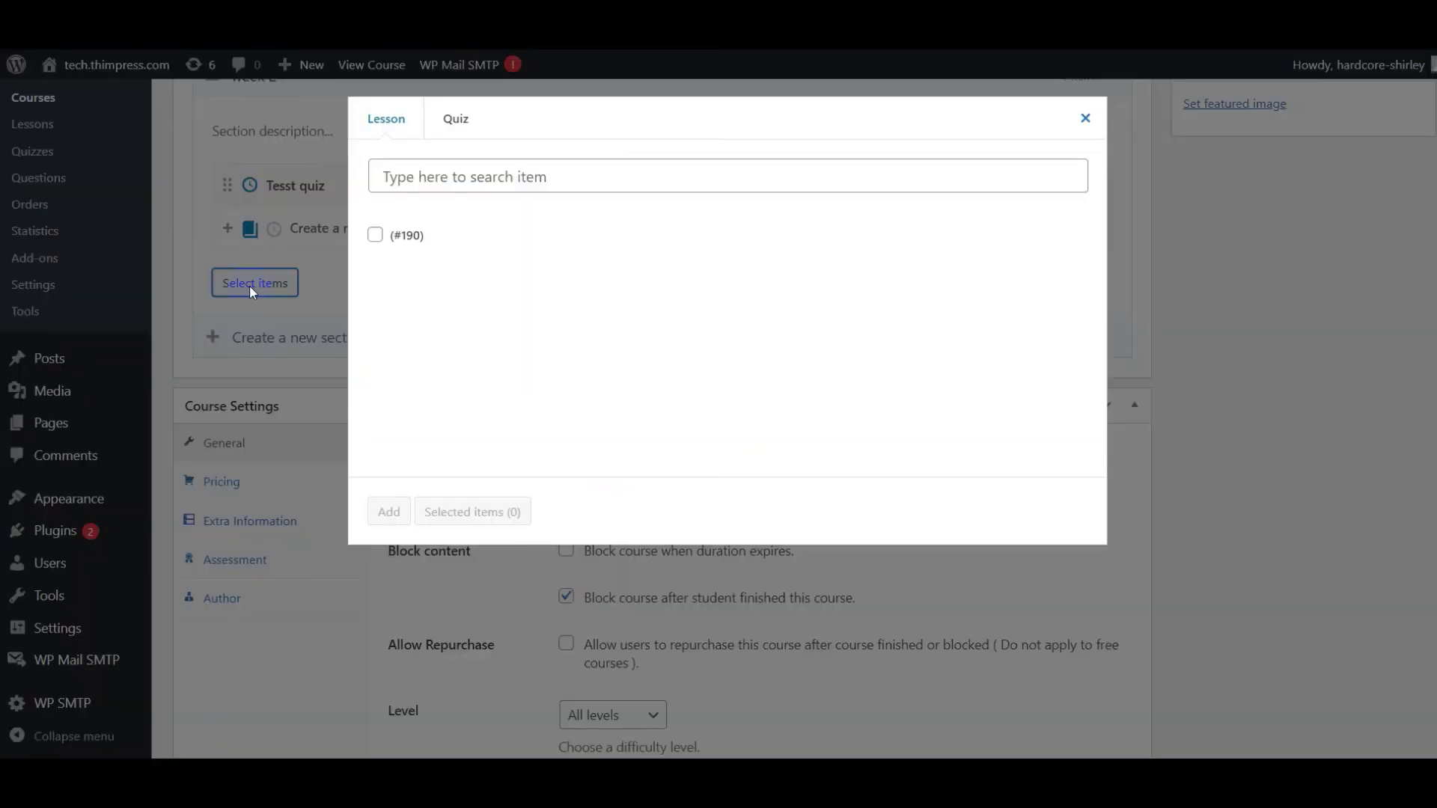
left_click(377, 236)
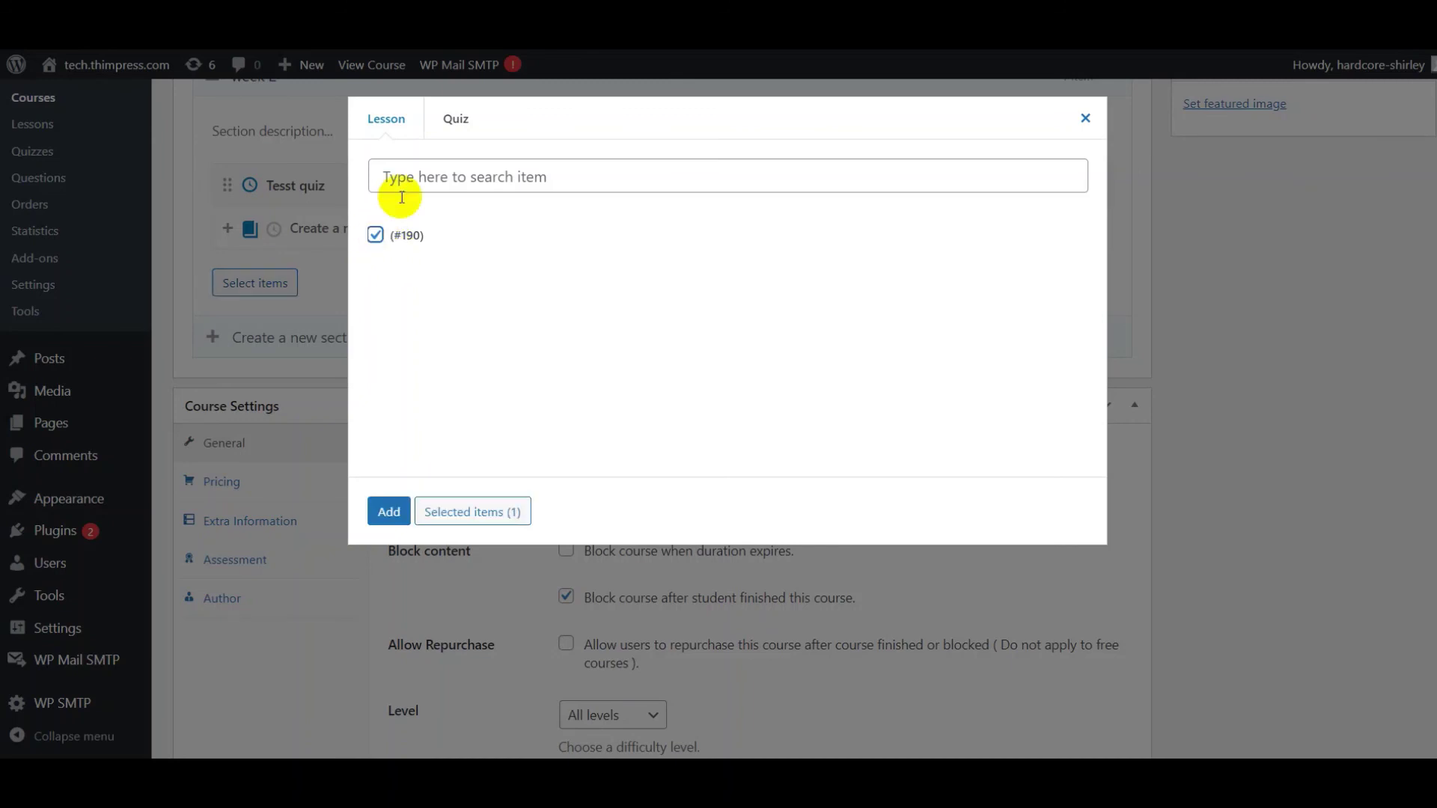
left_click(459, 121)
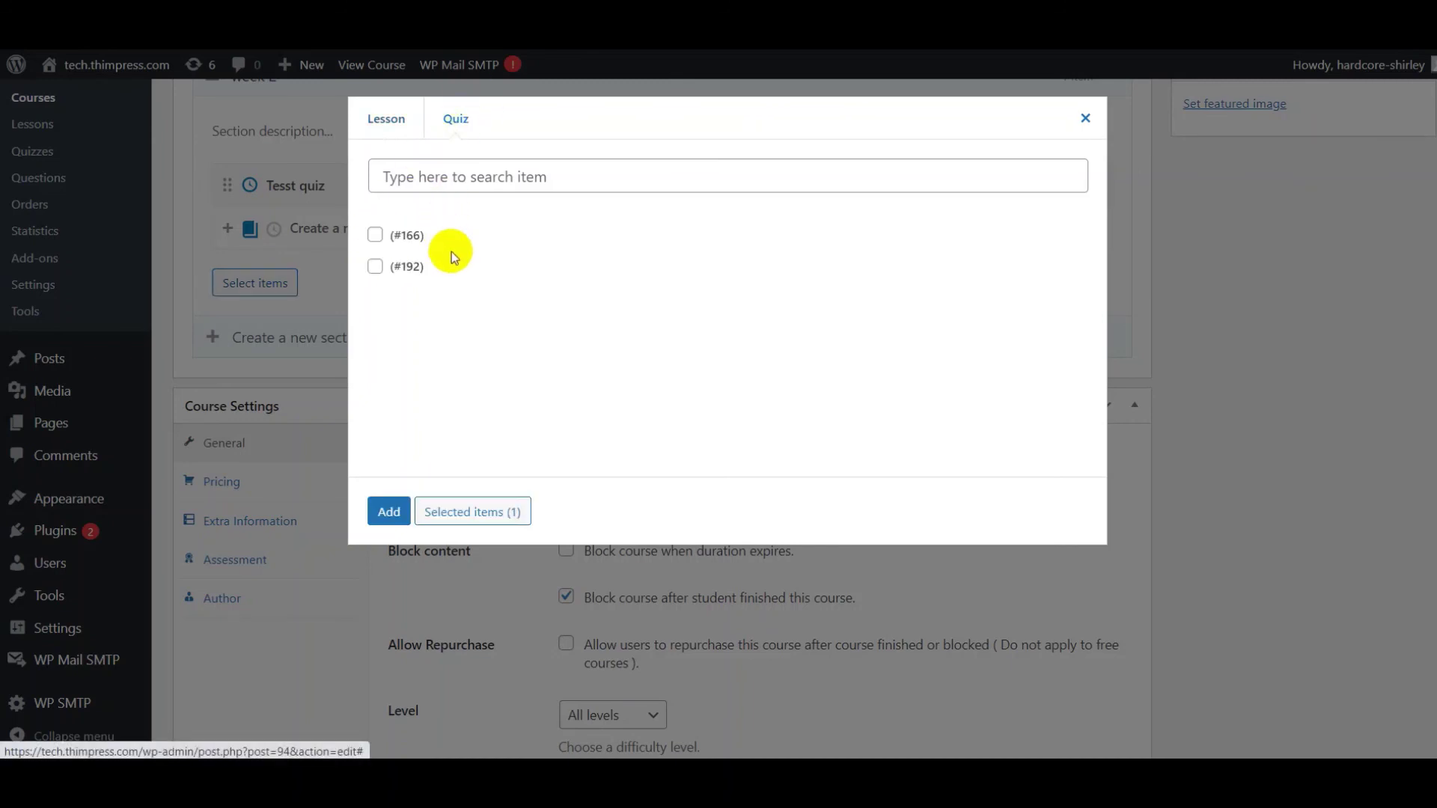
left_click(376, 237)
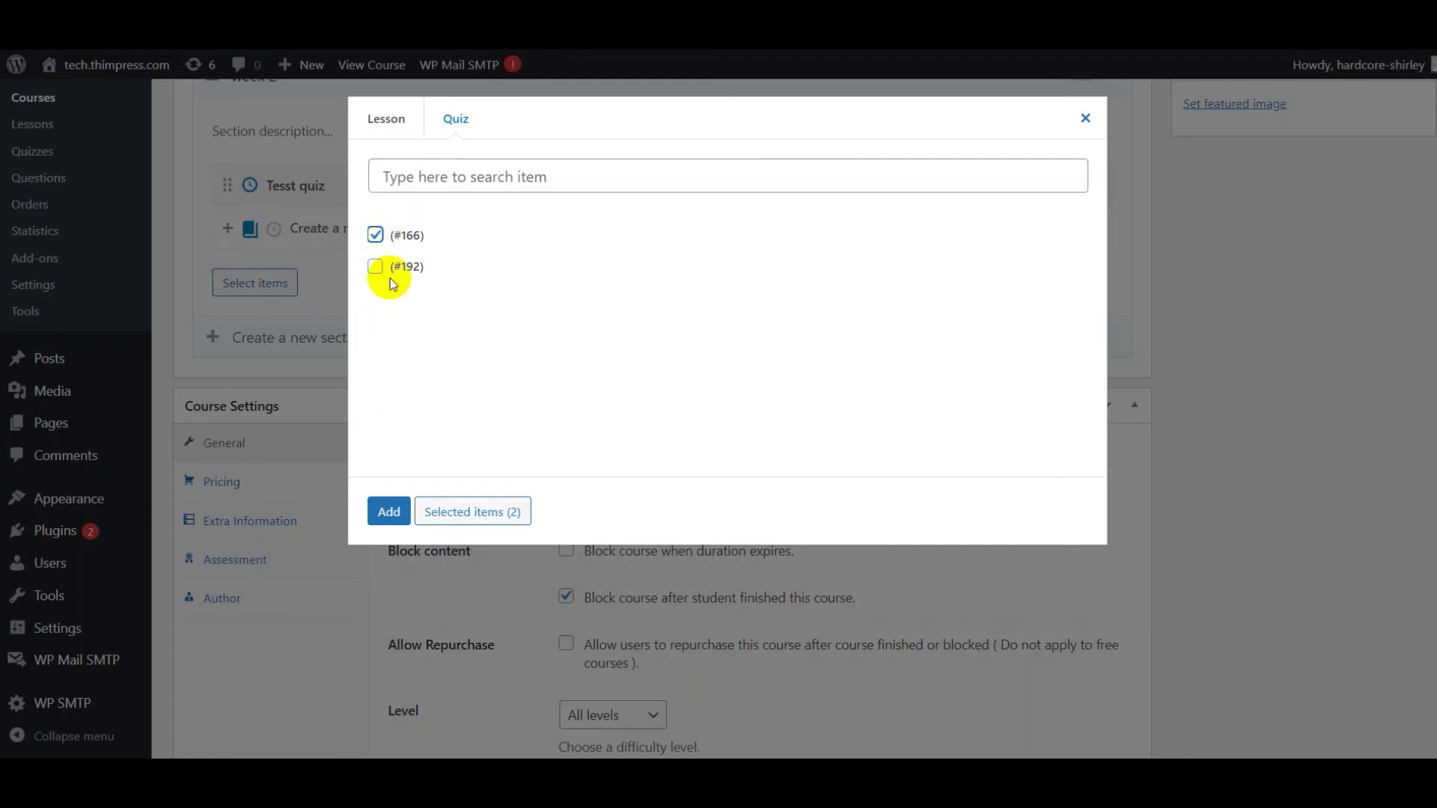
left_click(499, 515)
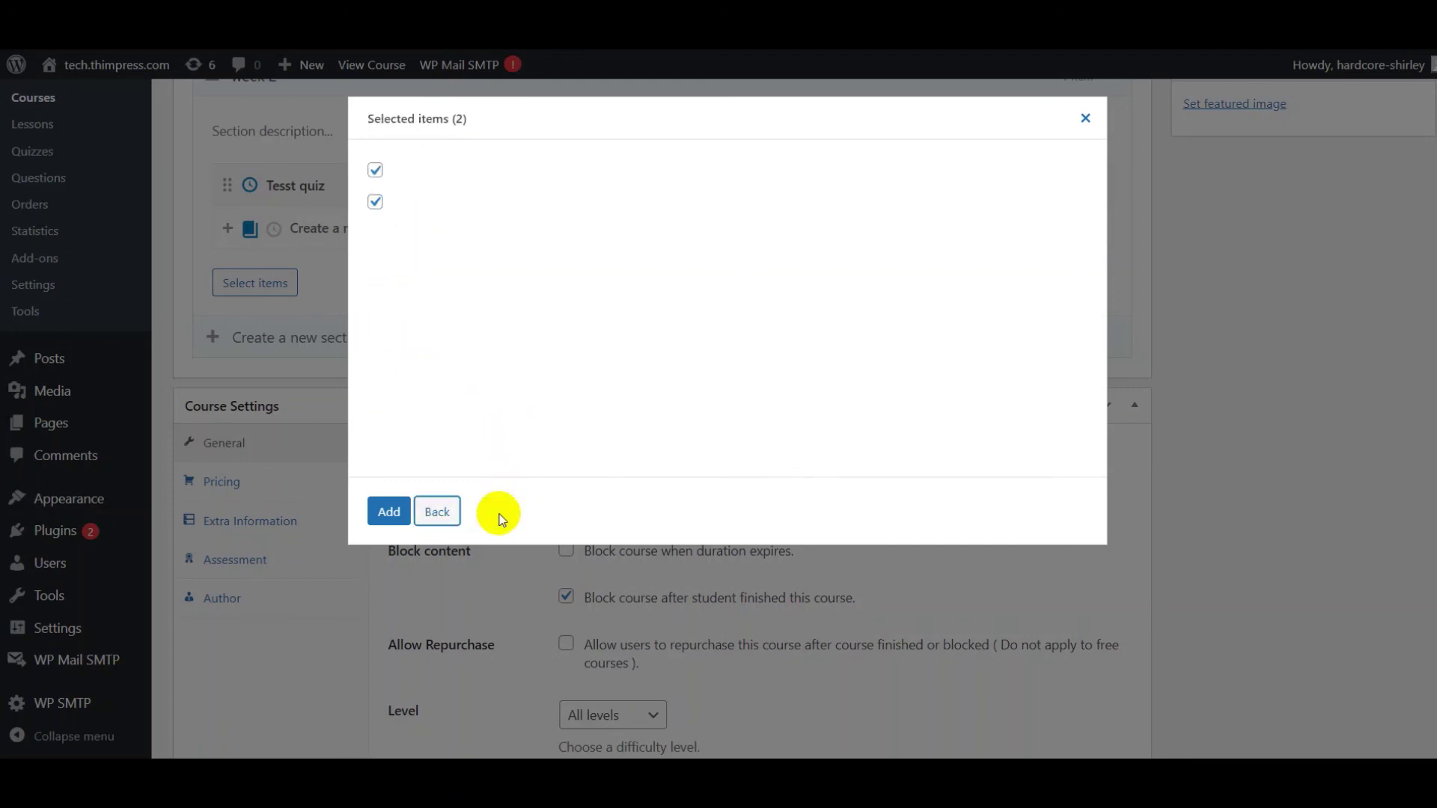
left_click(389, 516)
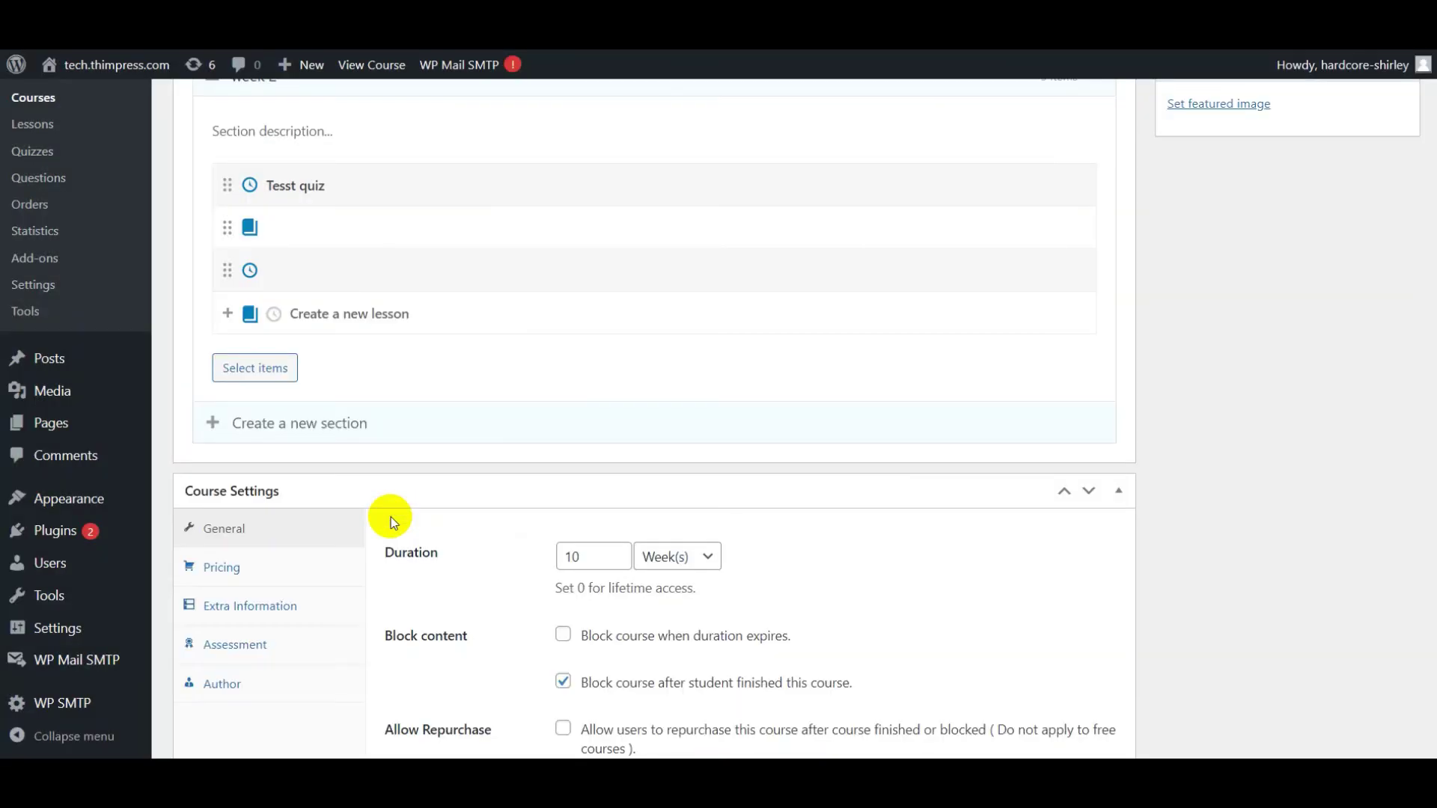